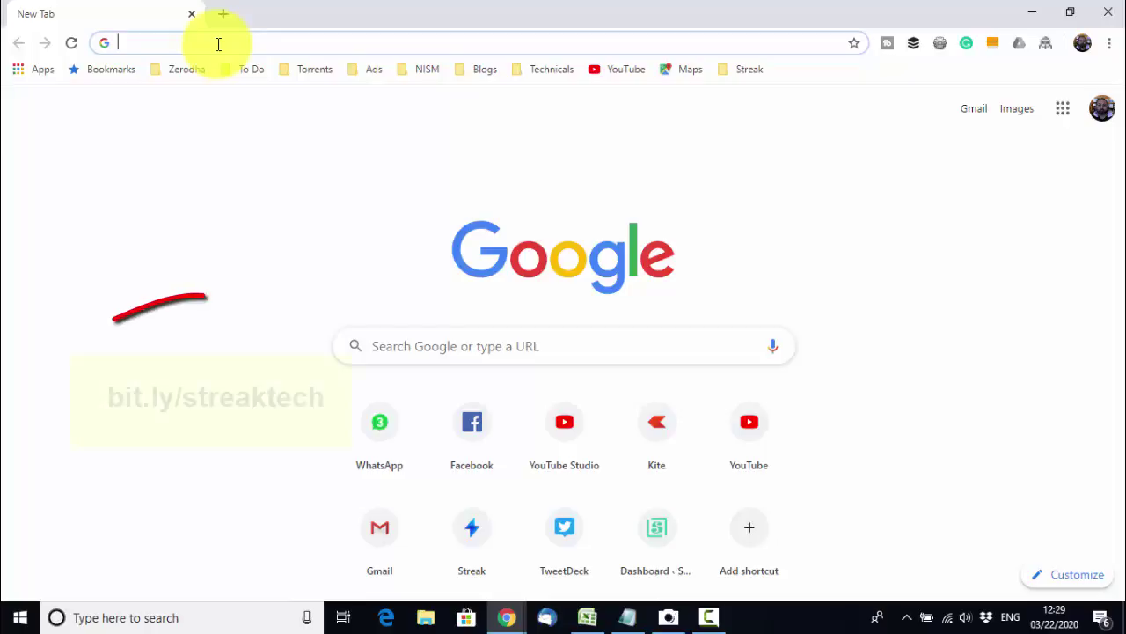
# Enter the bit.ly/streaktech short link in Chrome's address bar and open streak.tech
pyautogui.write('bit.ly')
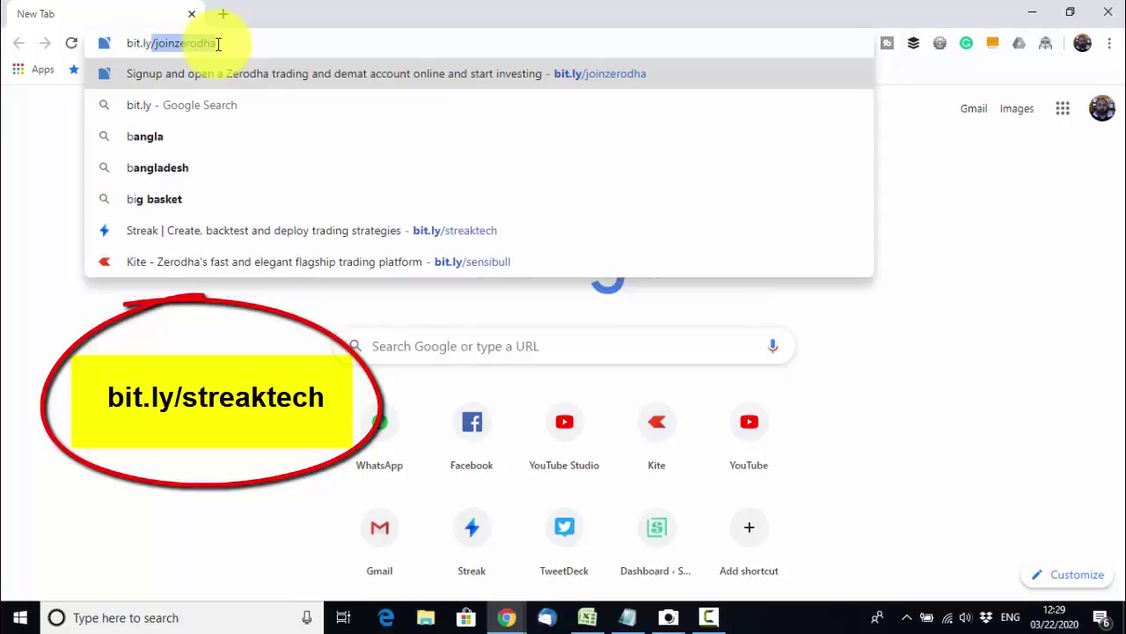
pyautogui.write('/st')
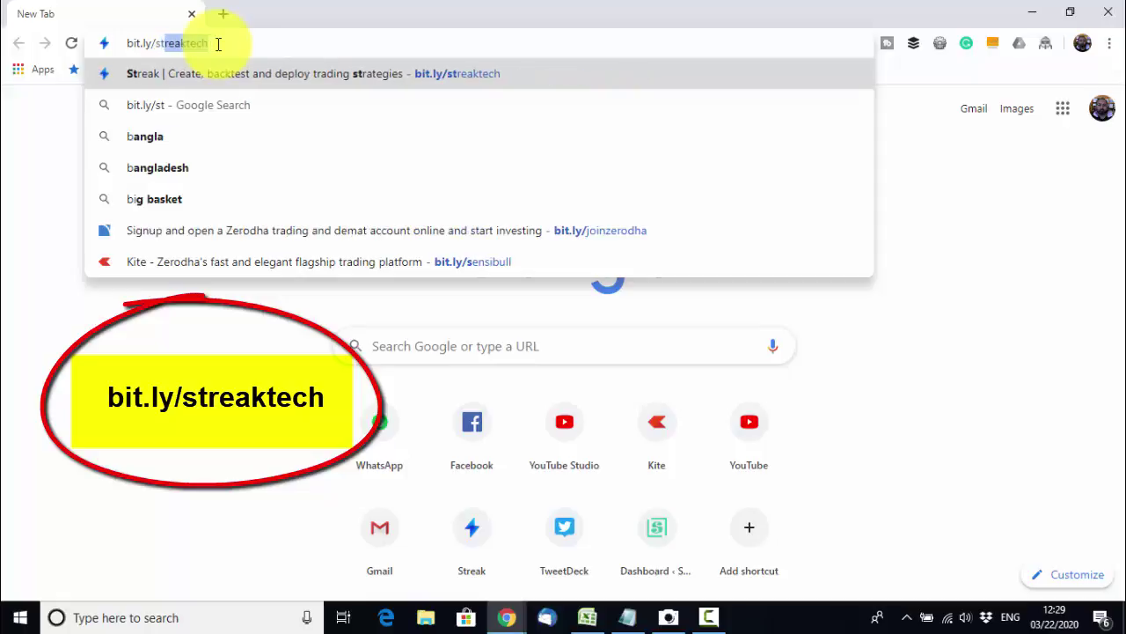
pyautogui.write('reaktech')
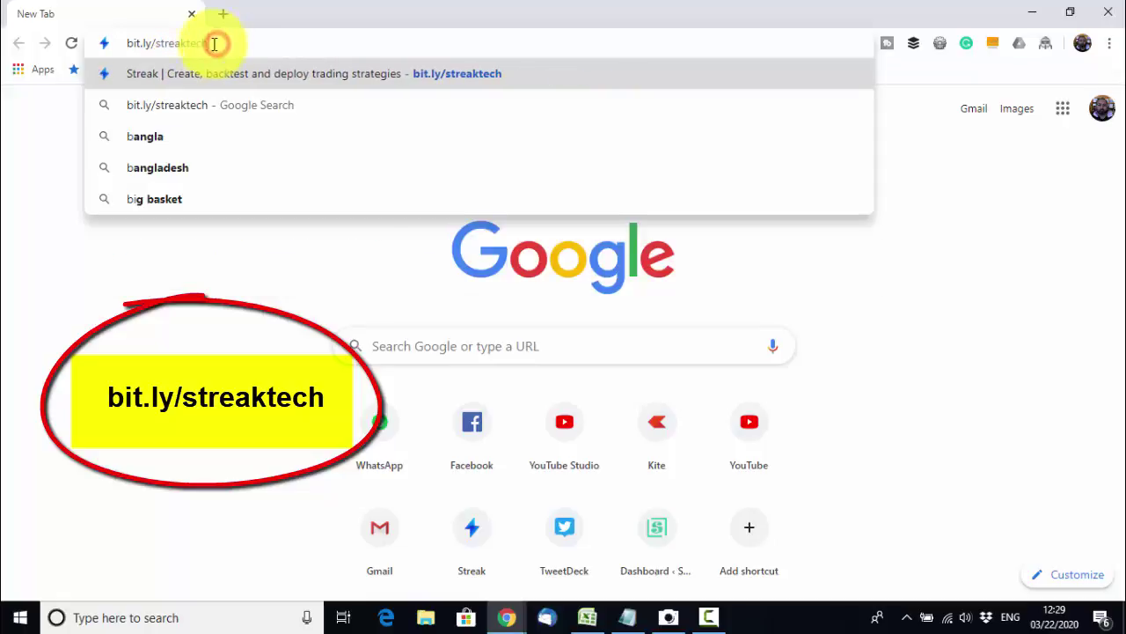
pyautogui.moveTo(218, 44); pyautogui.dragTo(125, 41)
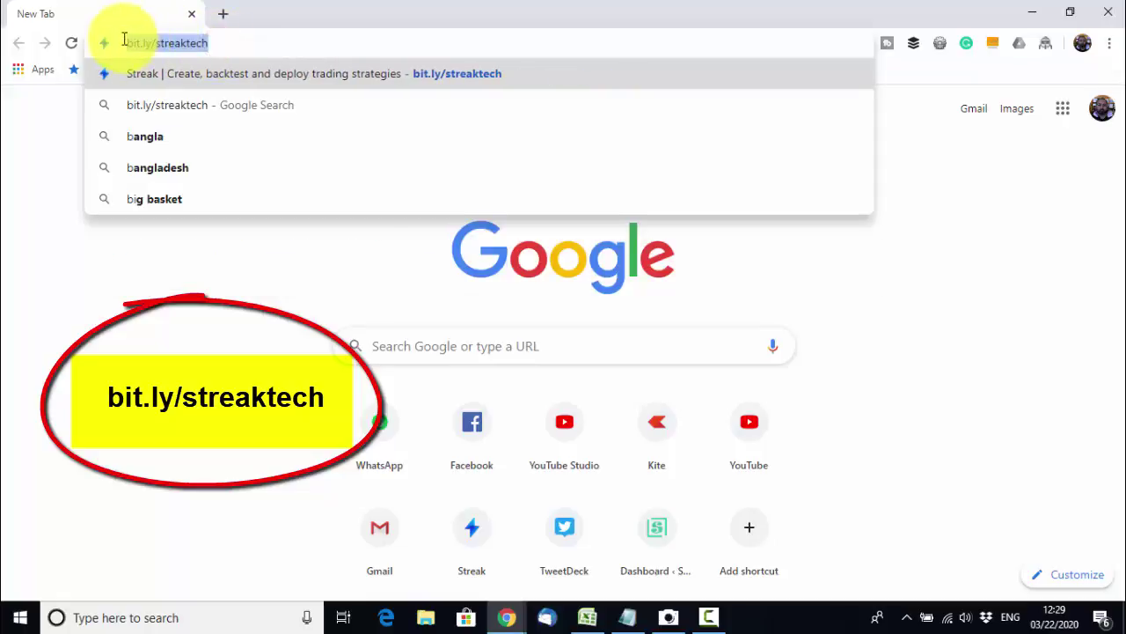
pyautogui.click(223, 46)
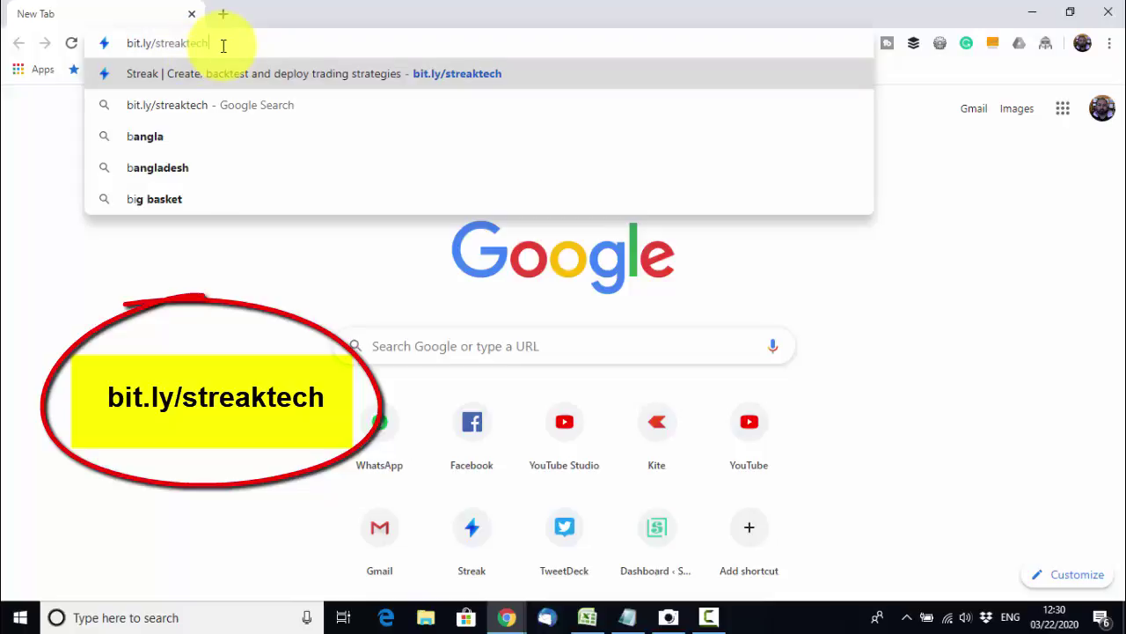
pyautogui.press('Return')
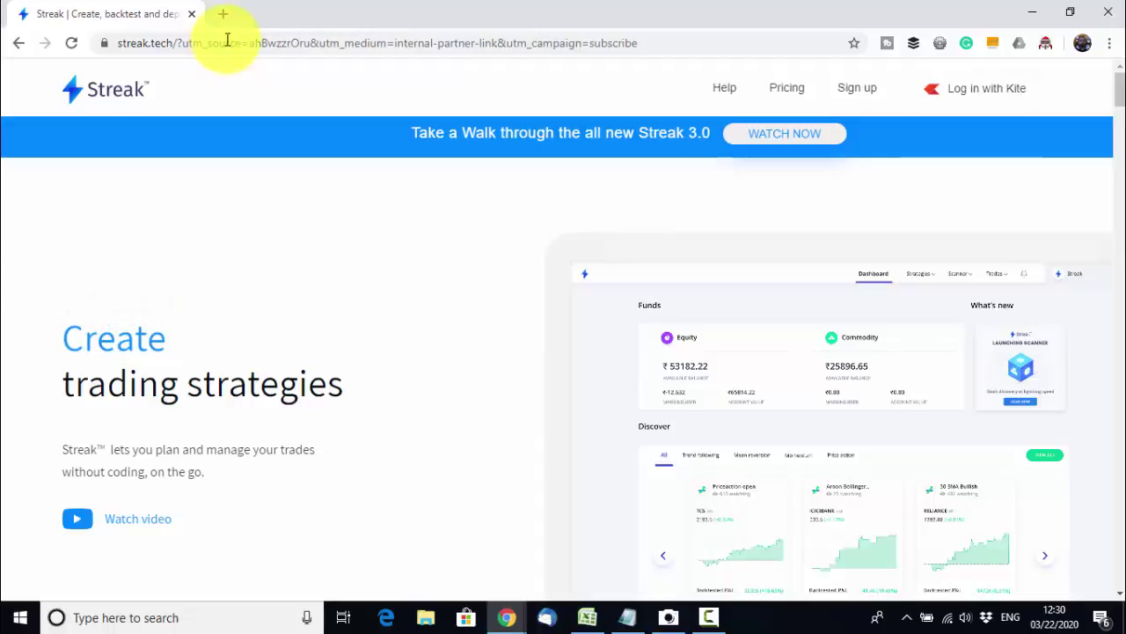
# Review the 12-month plans and feature table: Basic ₹350, Premium ₹630, Ultimate ₹980 per month
pyautogui.click(797, 91)
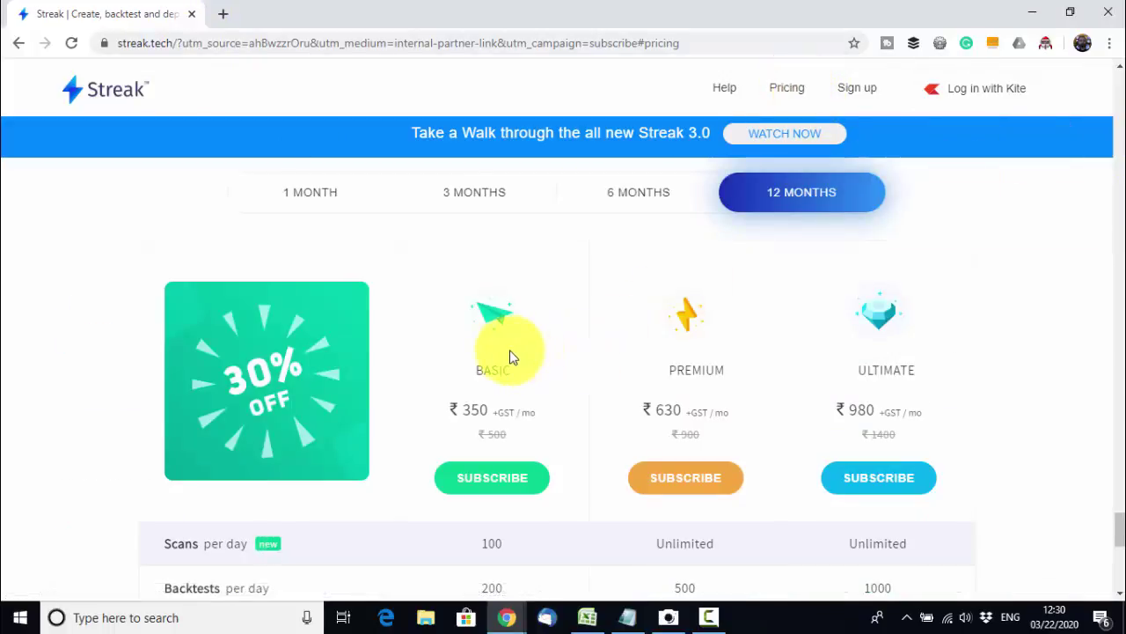
pyautogui.scroll(-3, 506, 352)
pyautogui.scroll(2, 498, 233)
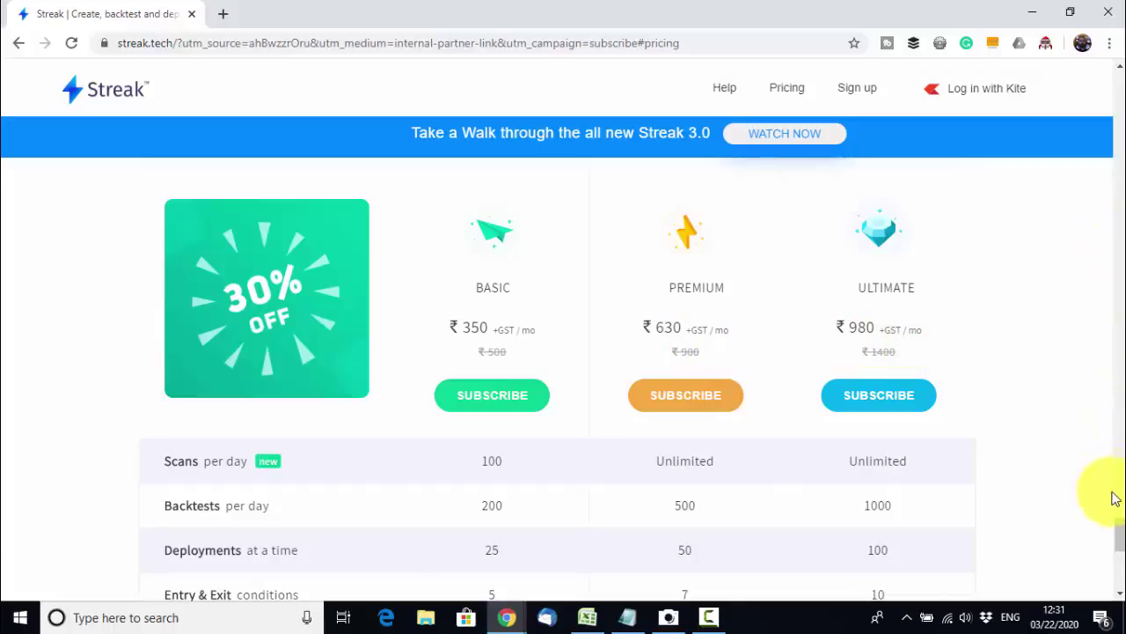
pyautogui.scroll(-2, 860, 308)
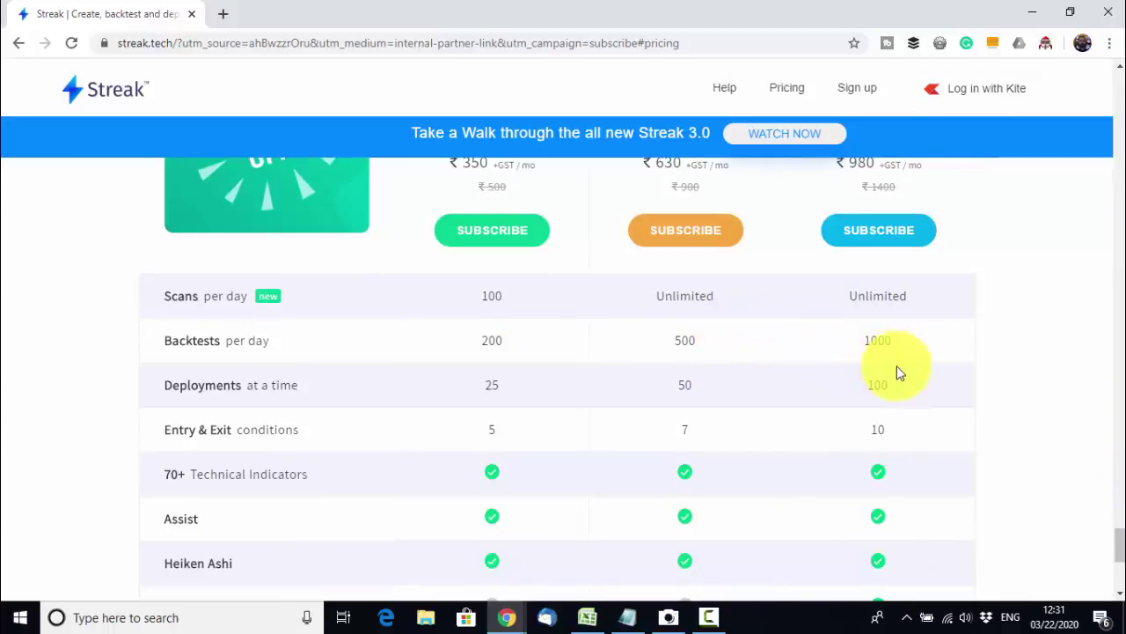
pyautogui.moveTo(1117, 529); pyautogui.dragTo(1106, 549)
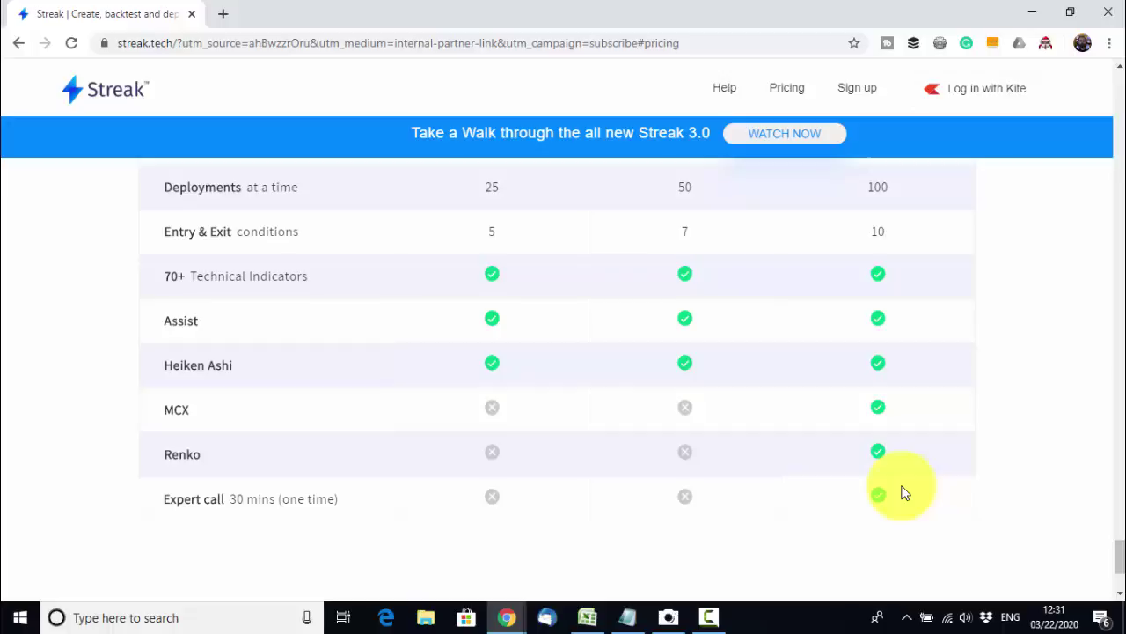
pyautogui.scroll(-1, 1121, 550)
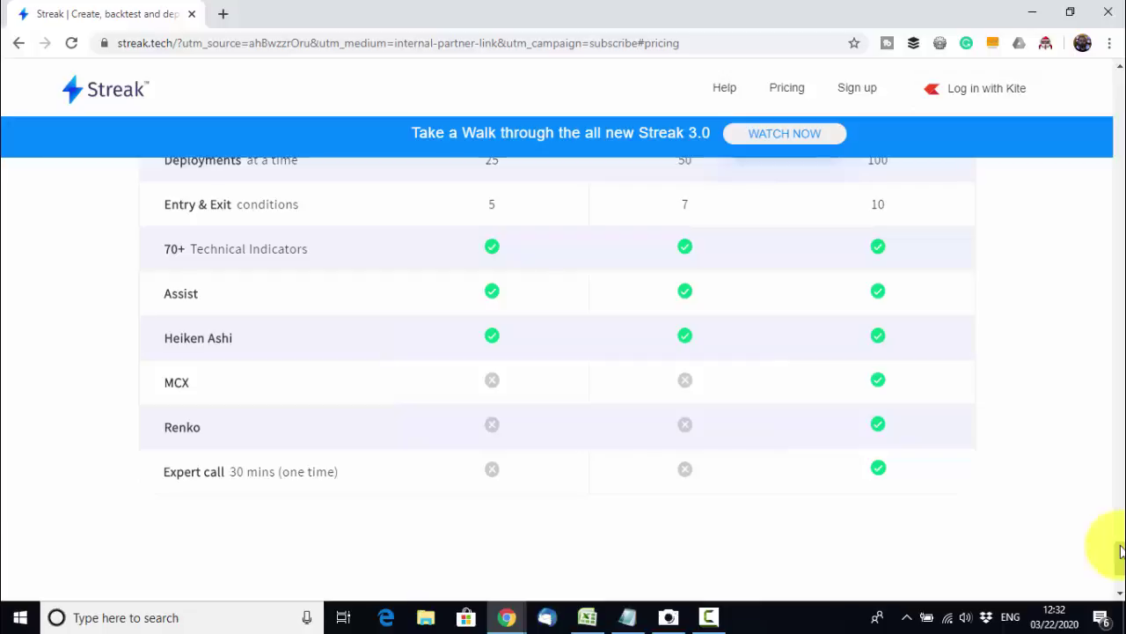
pyautogui.moveTo(1121, 550); pyautogui.dragTo(1110, 515)
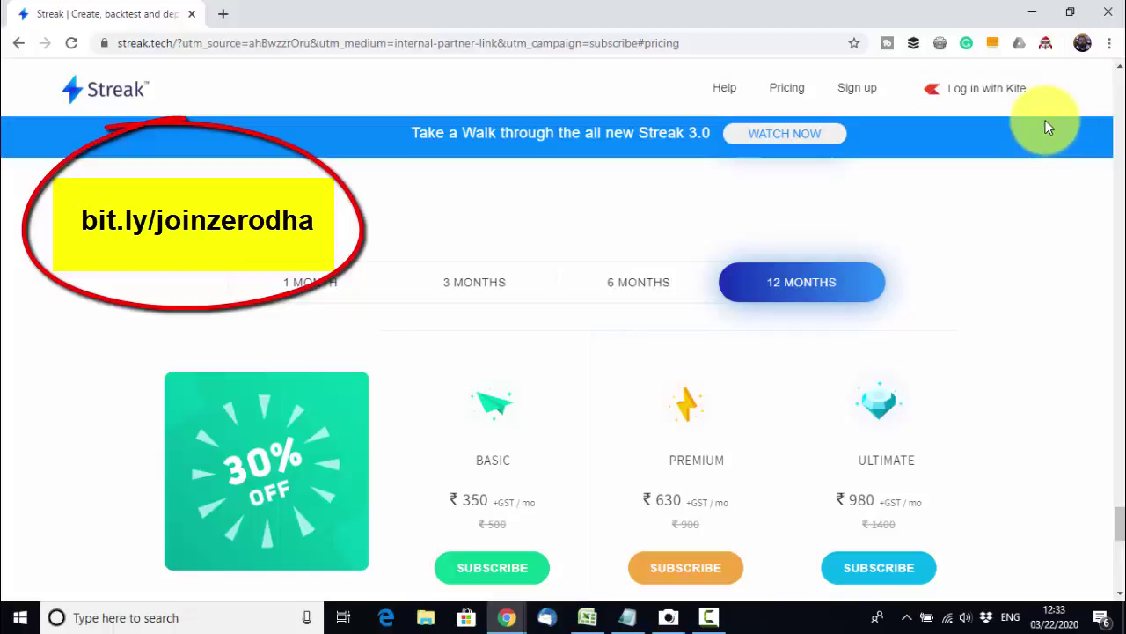
# Log in with Kite and browse Discover categories, ending on Mean reversion strategies such as Bollinger Mean Reversion
pyautogui.click(955, 98)
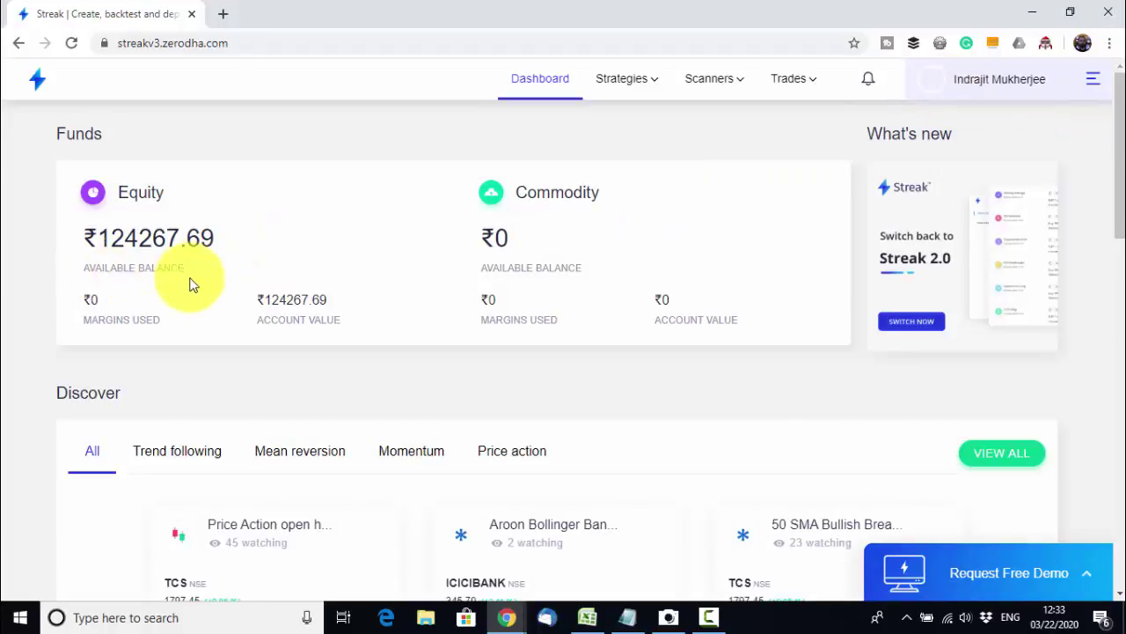
pyautogui.moveTo(1118, 118); pyautogui.dragTo(1119, 201)
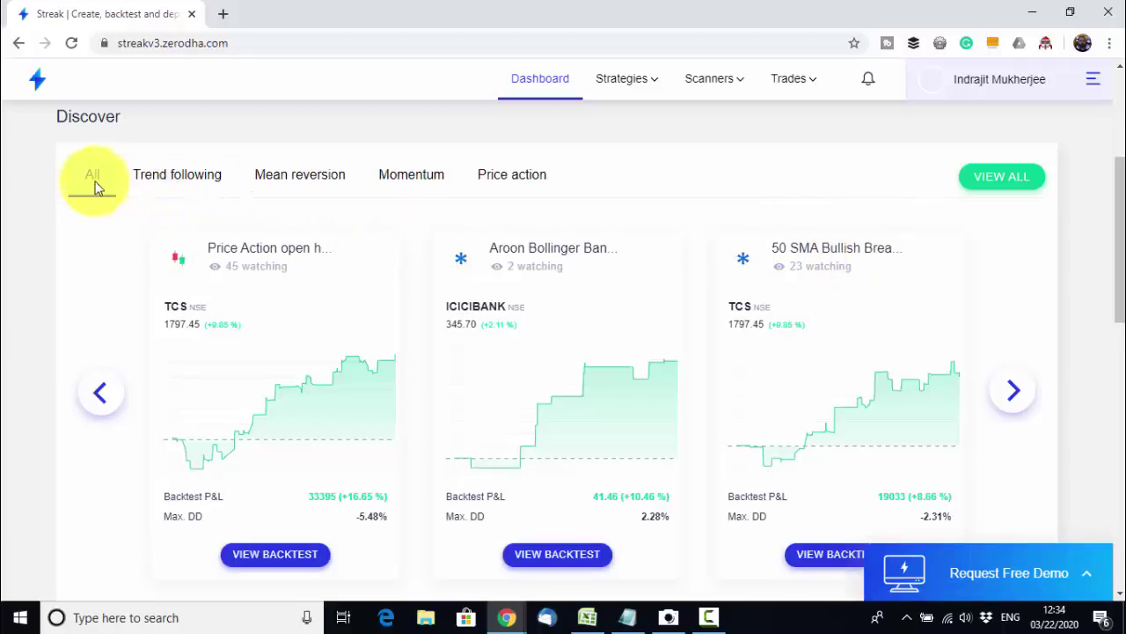
pyautogui.click(180, 181)
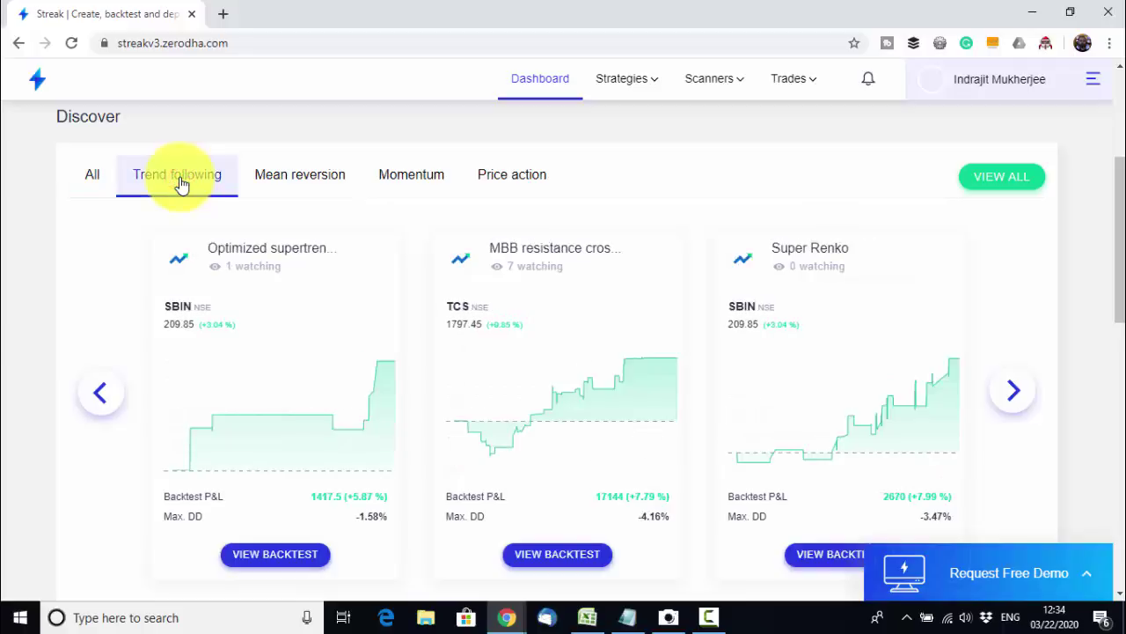
pyautogui.click(301, 180)
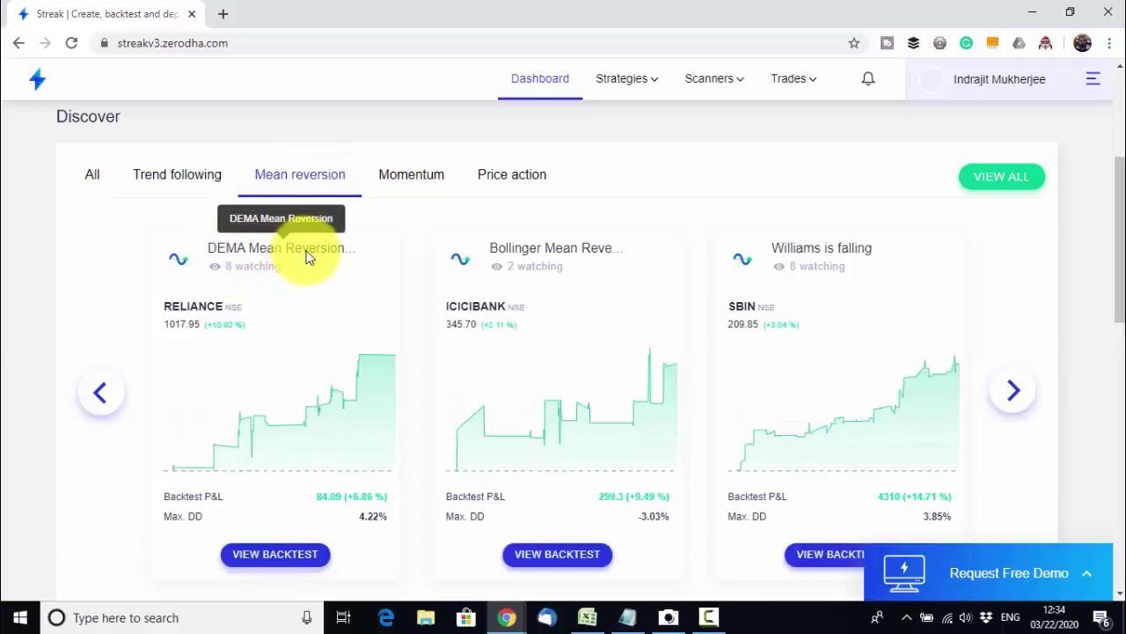
pyautogui.click(404, 191)
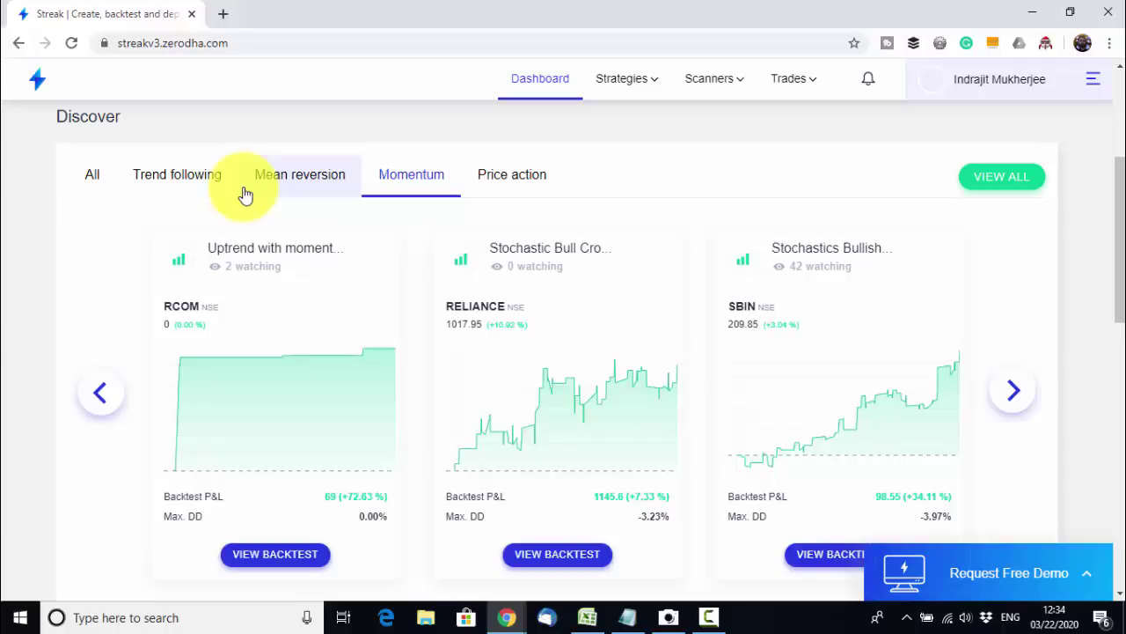
pyautogui.click(201, 191)
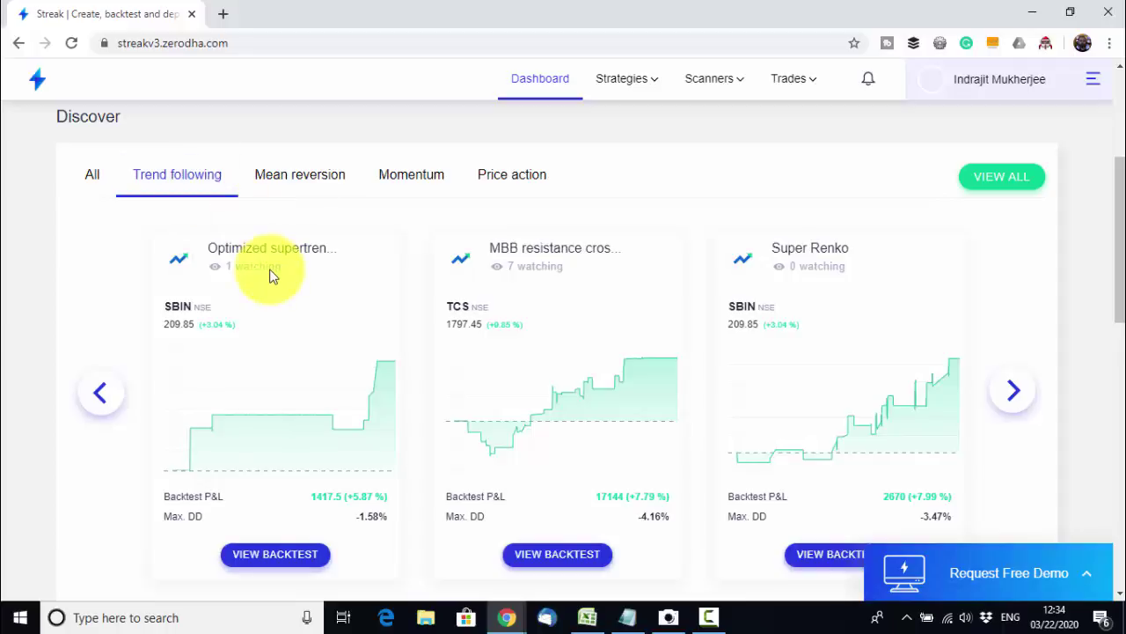
pyautogui.click(310, 187)
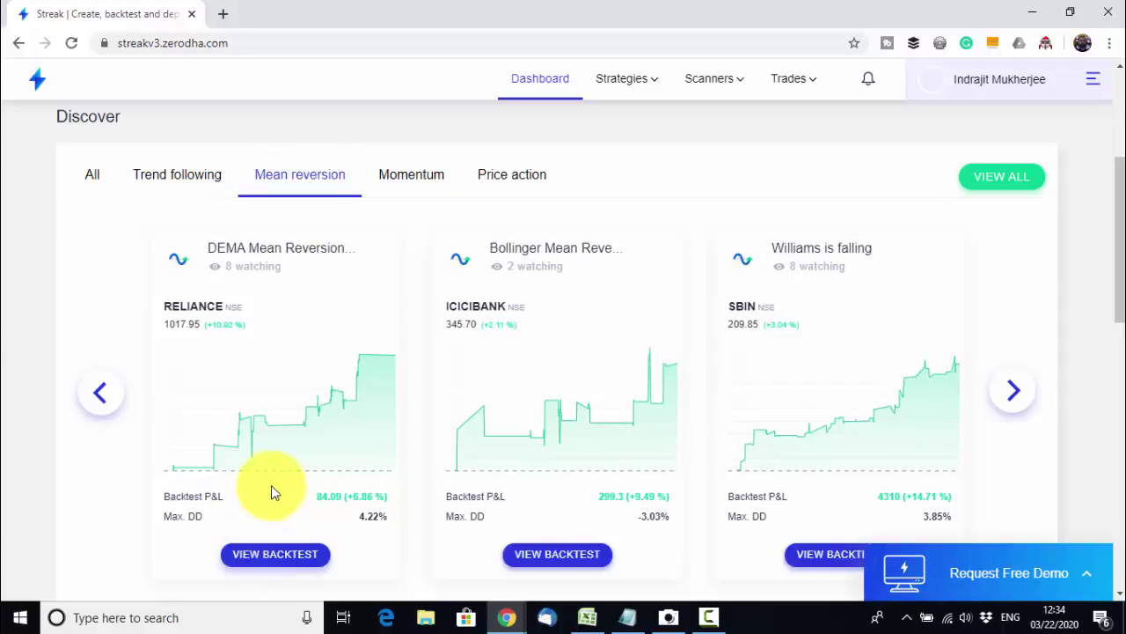
pyautogui.scroll(-1, 272, 487)
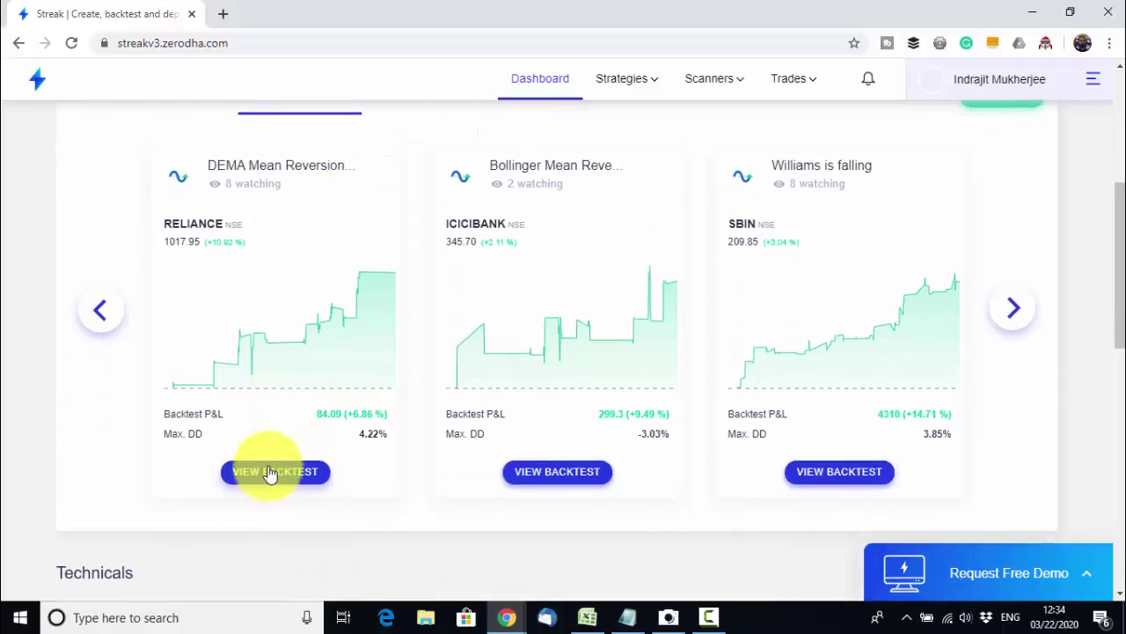
# Review the DEMA Mean Reversion backtest for 06 Sep–04 Dec 2019 and mark AUROPHARMA for deployment
pyautogui.click(270, 472)
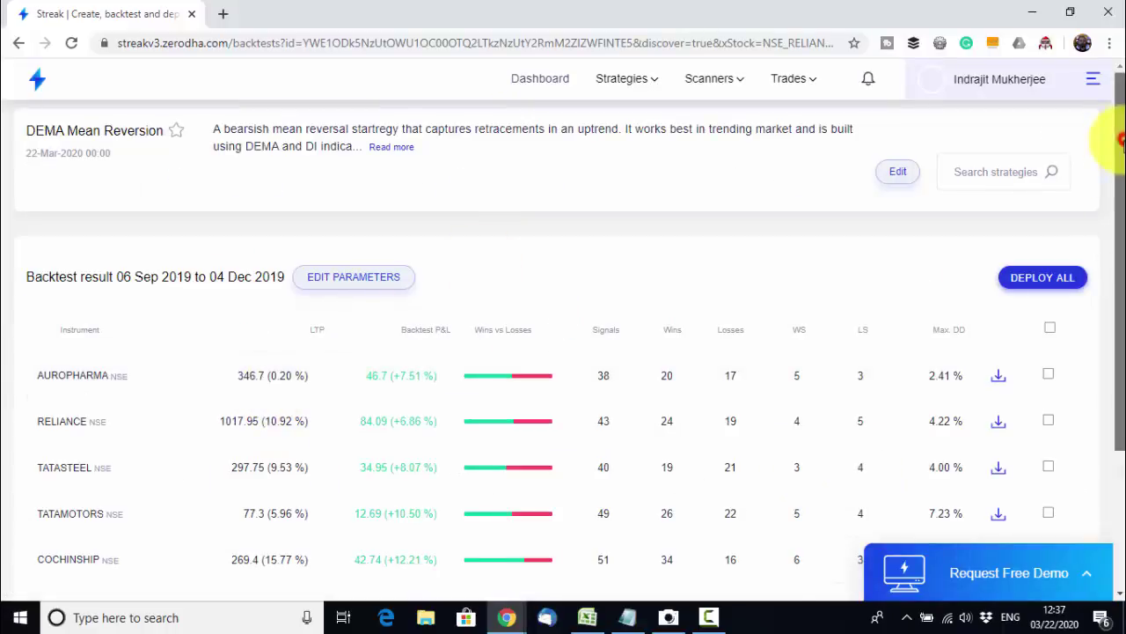
pyautogui.moveTo(1121, 141)
pyautogui.mouseDown()
pyautogui.moveTo(1120, 238)
pyautogui.moveTo(1121, 132)
pyautogui.mouseUp()
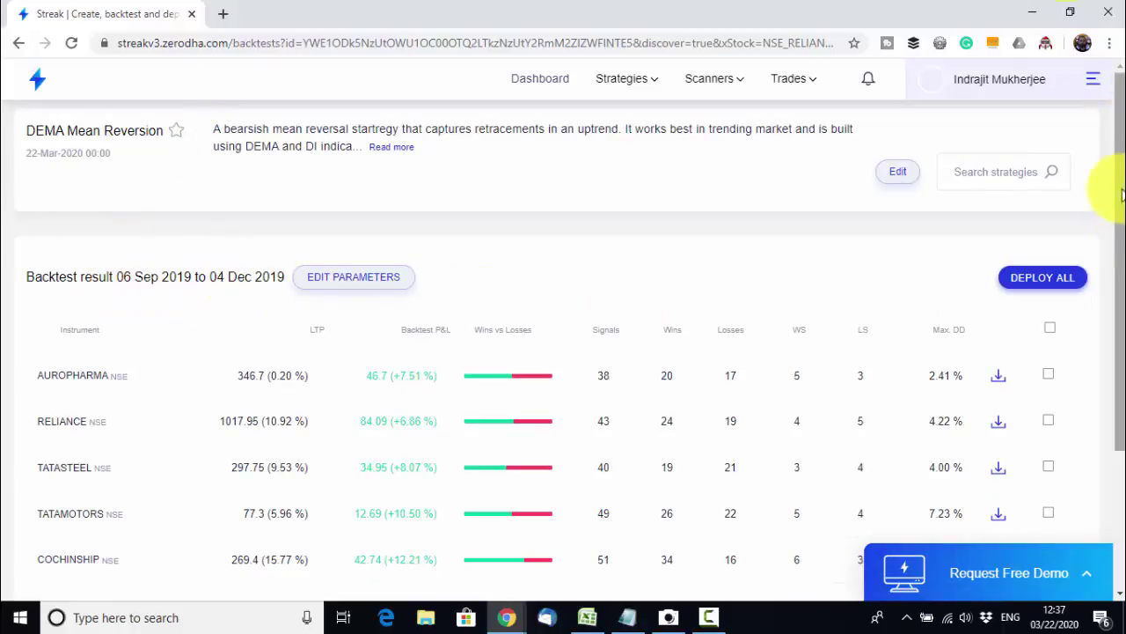
pyautogui.moveTo(1115, 132); pyautogui.dragTo(1106, 264)
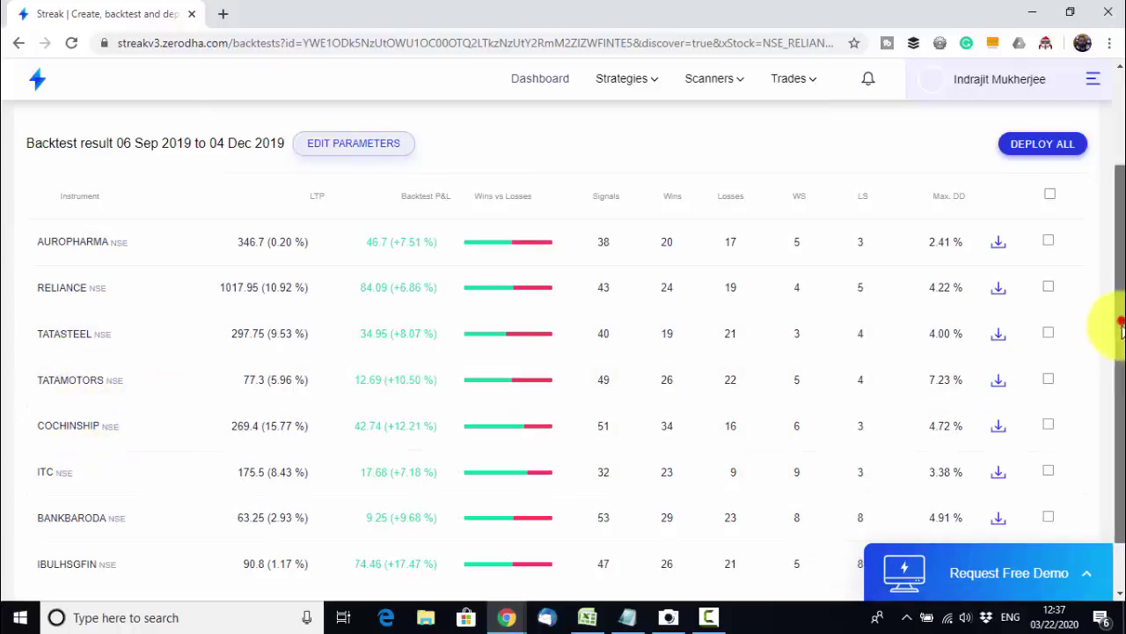
pyautogui.moveTo(1118, 322); pyautogui.dragTo(1076, 395)
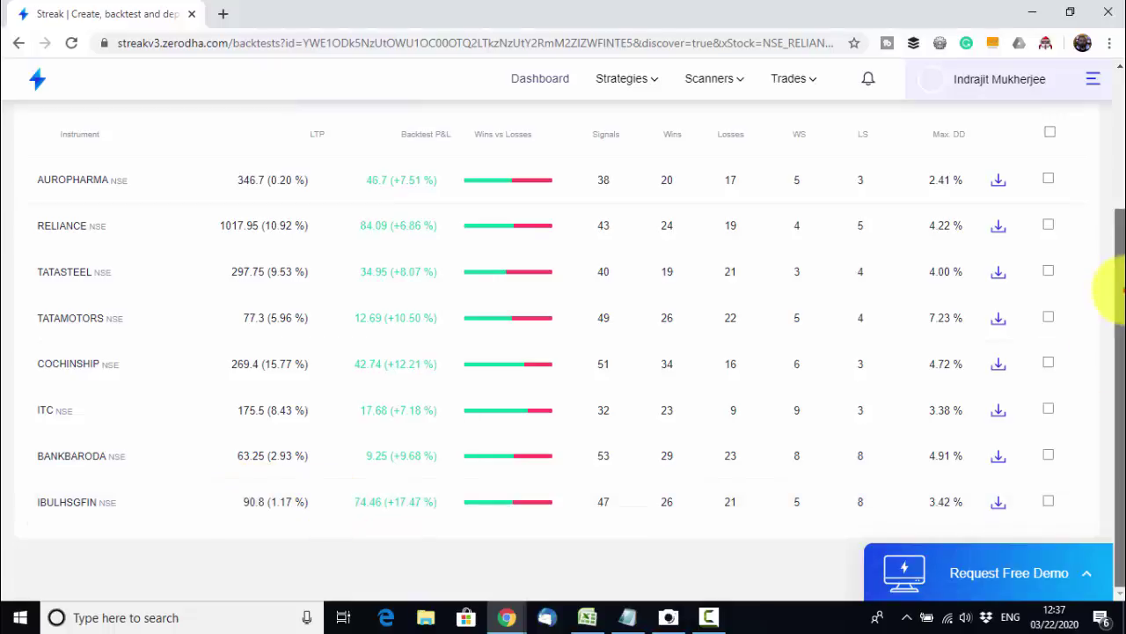
pyautogui.moveTo(1114, 291); pyautogui.dragTo(1117, 225)
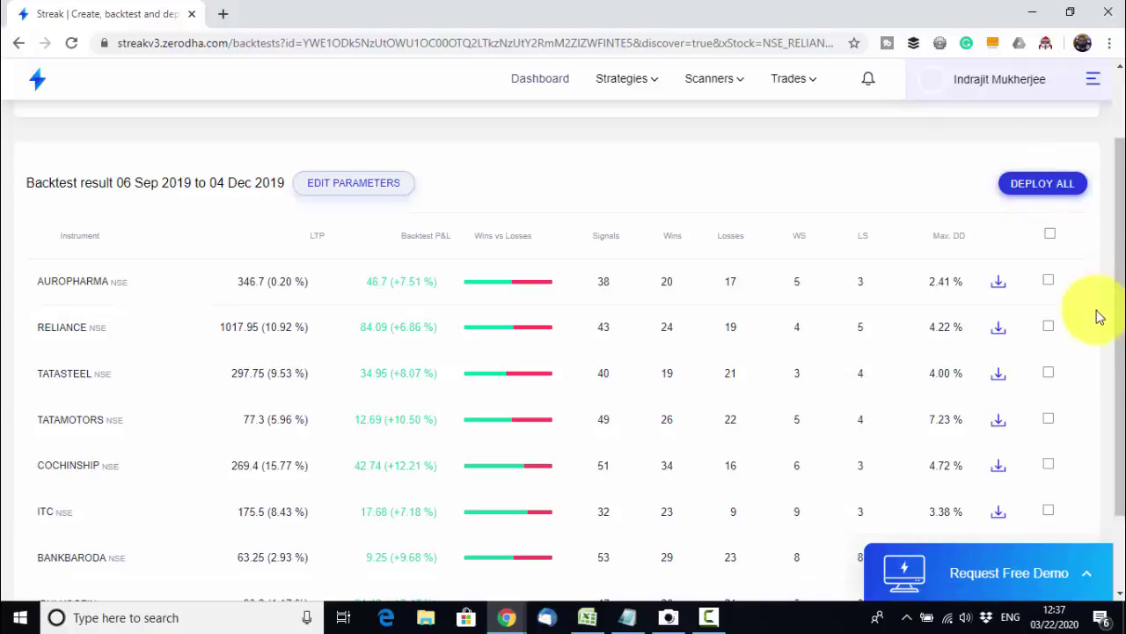
pyautogui.click(1048, 280)
# Mark TATASTEEL and COCHINSHIP, then select every backtested stock and choose DEPLOY ALL
pyautogui.click(1049, 372)
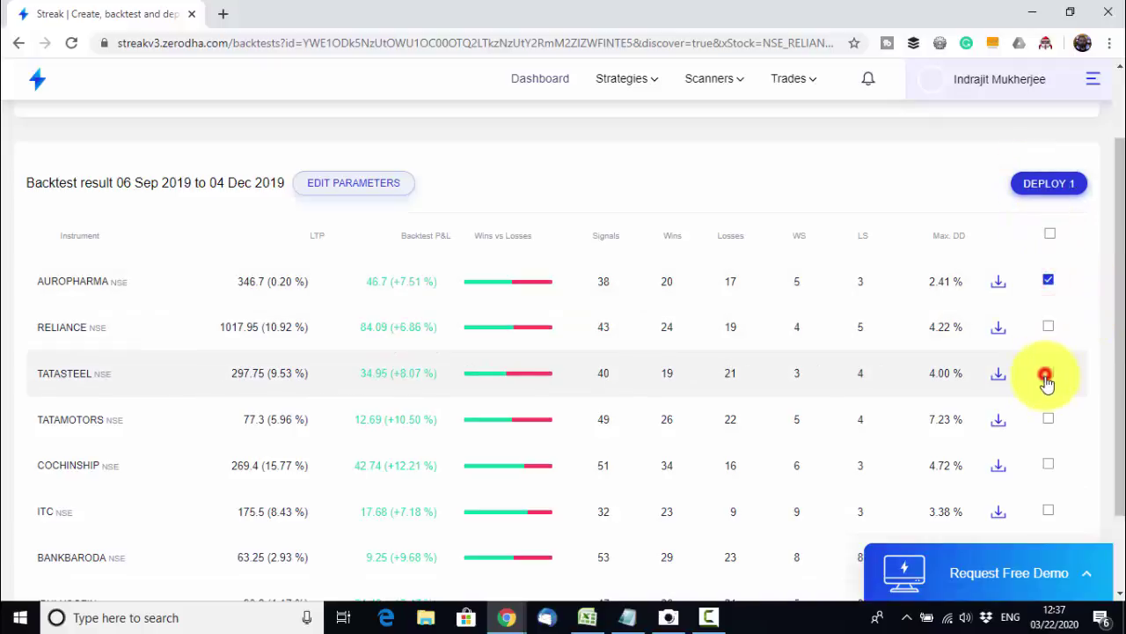
pyautogui.click(1048, 464)
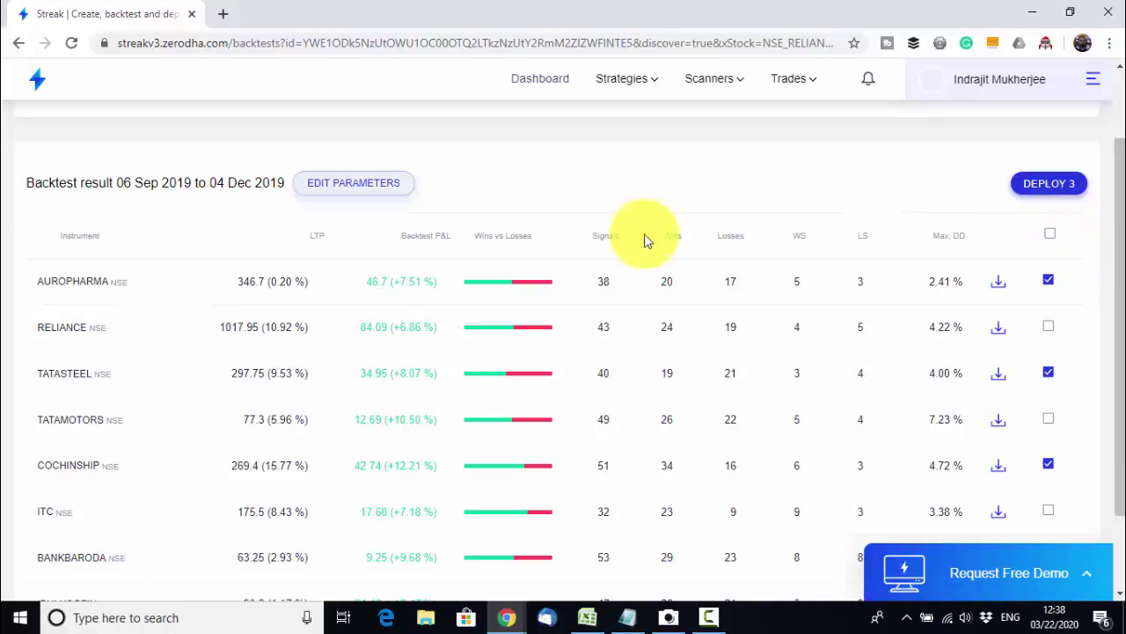
pyautogui.click(1050, 233)
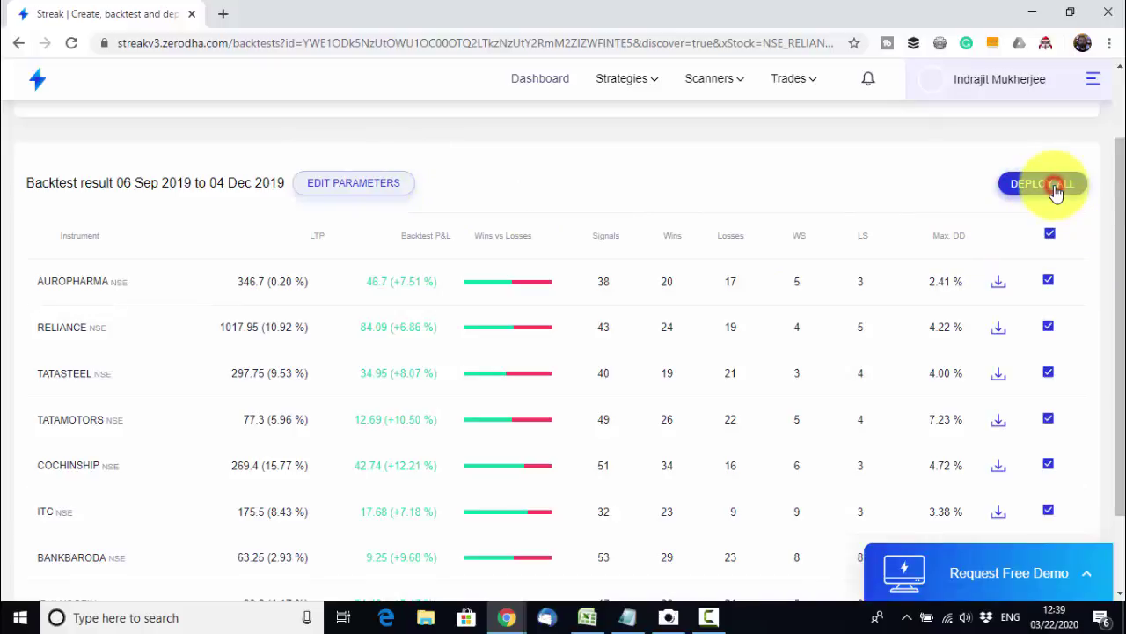
pyautogui.click(1056, 187)
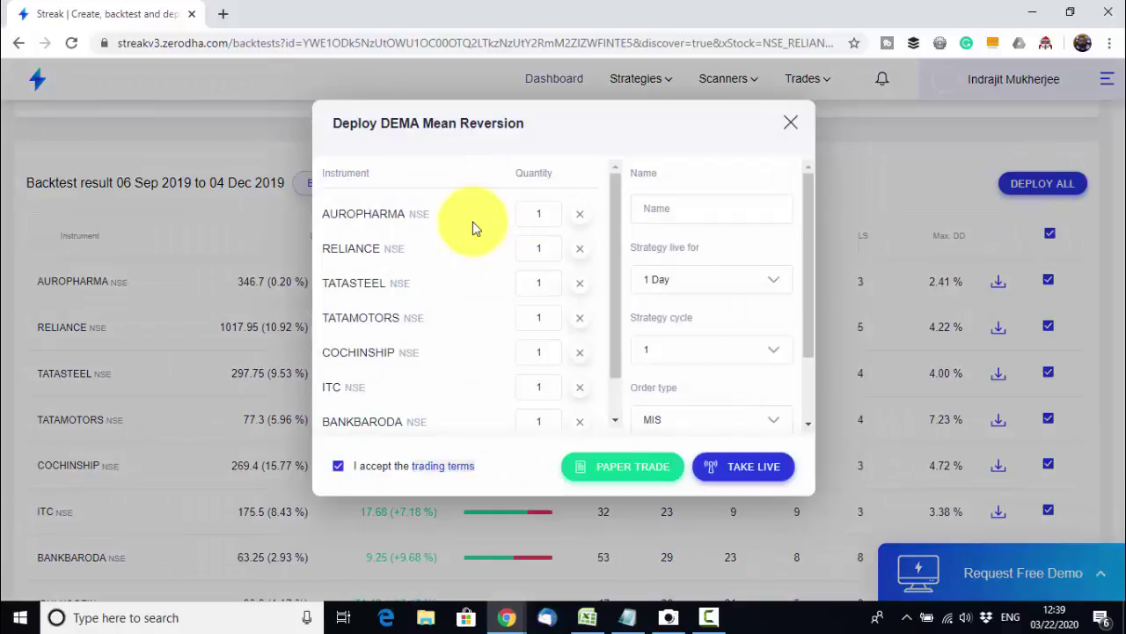
# Leave the AUROPHARMA quantity at 1
pyautogui.click(545, 213)
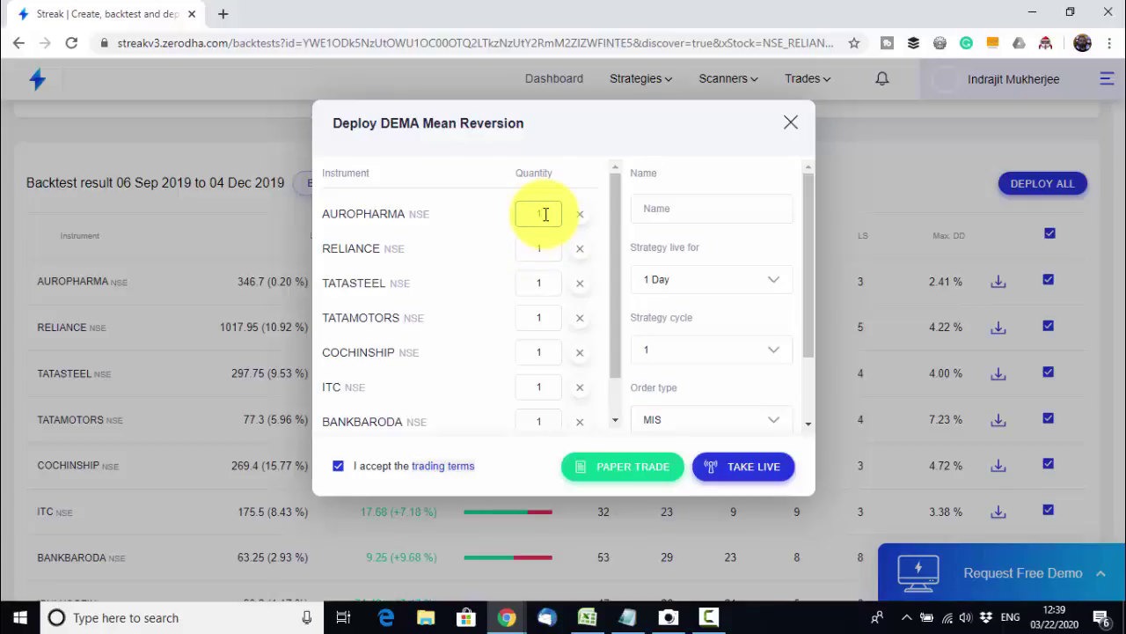
pyautogui.write('0')
pyautogui.press('BackSpace')
pyautogui.click(543, 218)
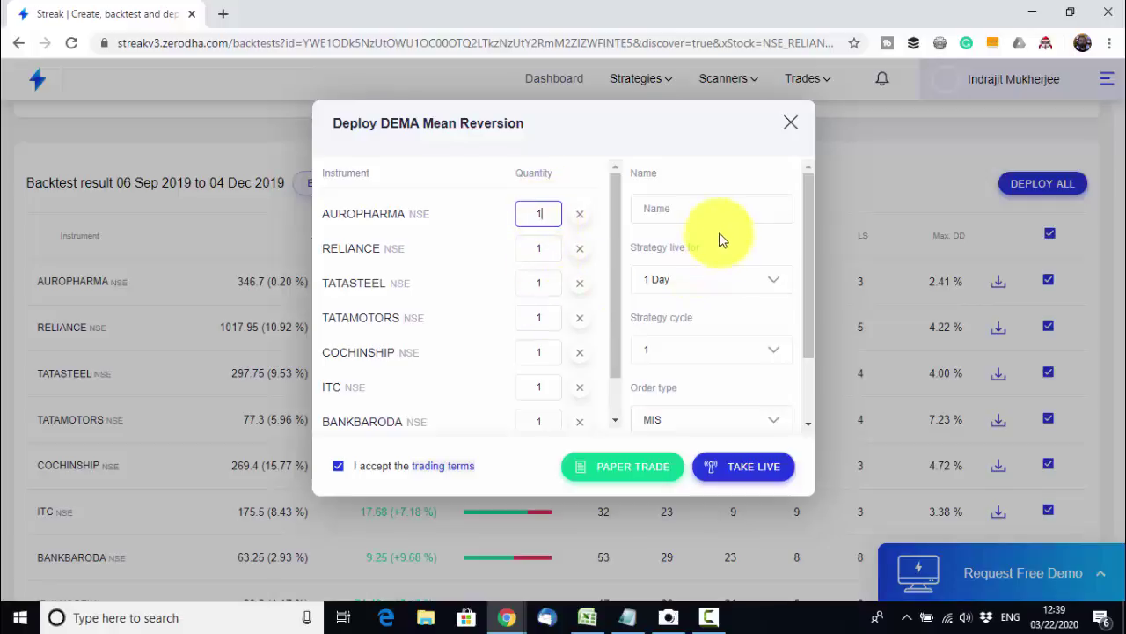
# Name the deployment 'DEMA Mean Reversion Test', keep 1 Day and cycle 1, and take it live
pyautogui.click(677, 210)
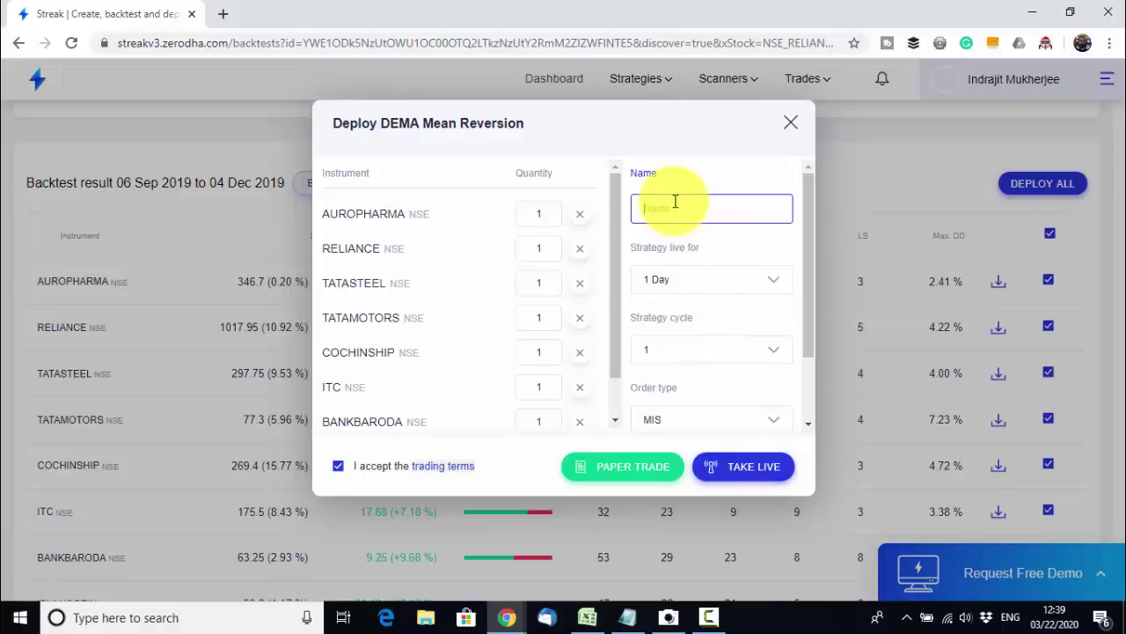
pyautogui.write('DEMA Mean Reversion Test')
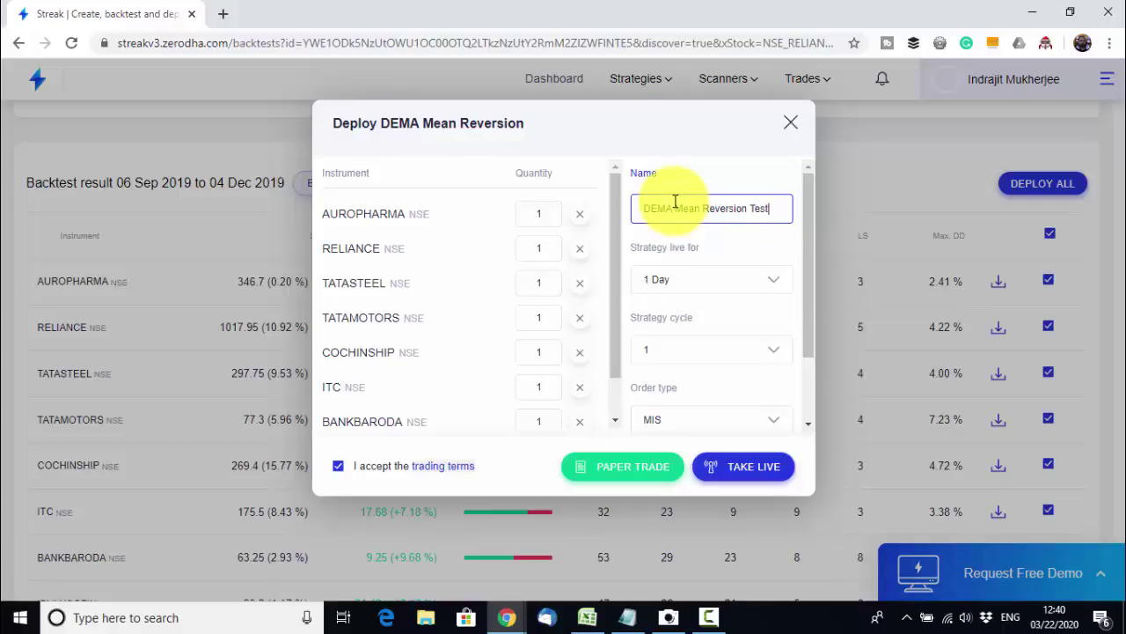
pyautogui.click(689, 279)
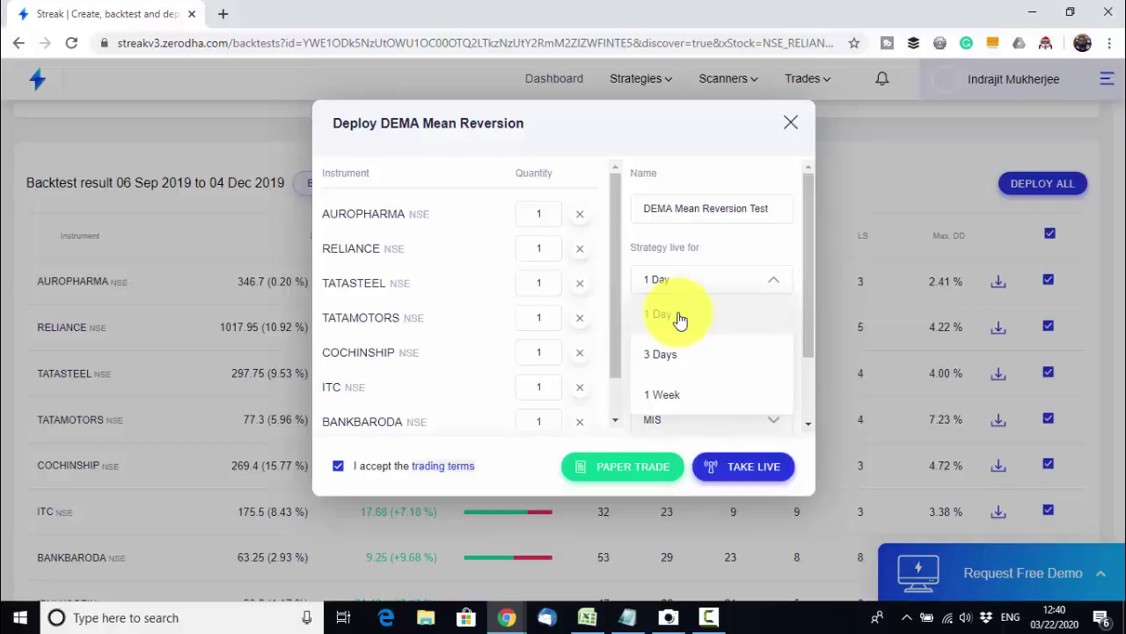
pyautogui.click(678, 315)
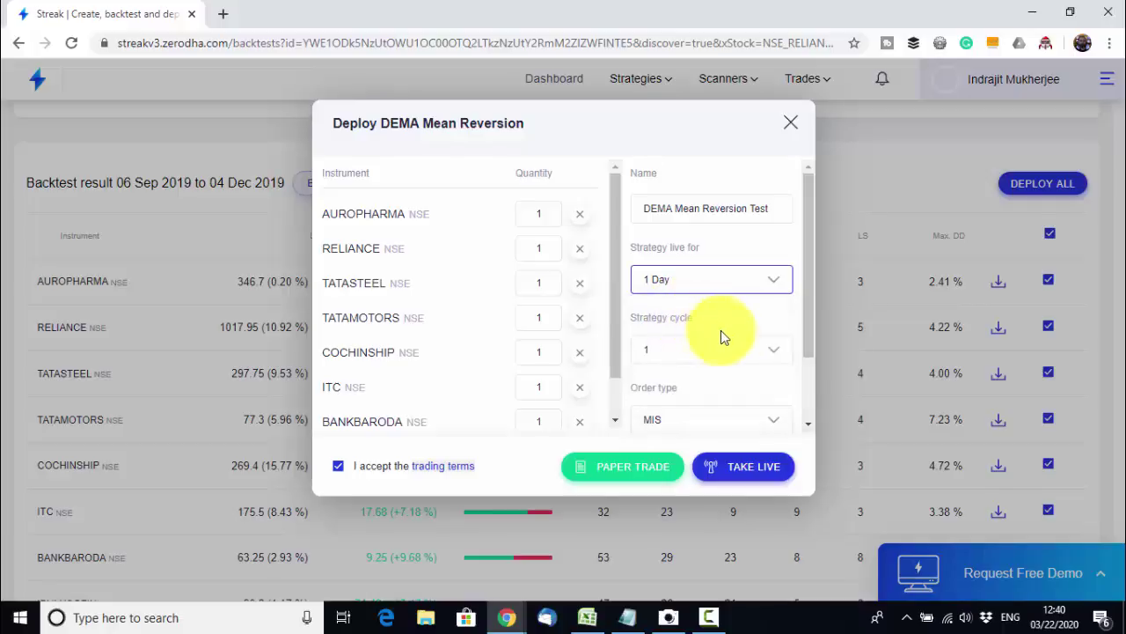
pyautogui.click(767, 353)
pyautogui.click(767, 353)
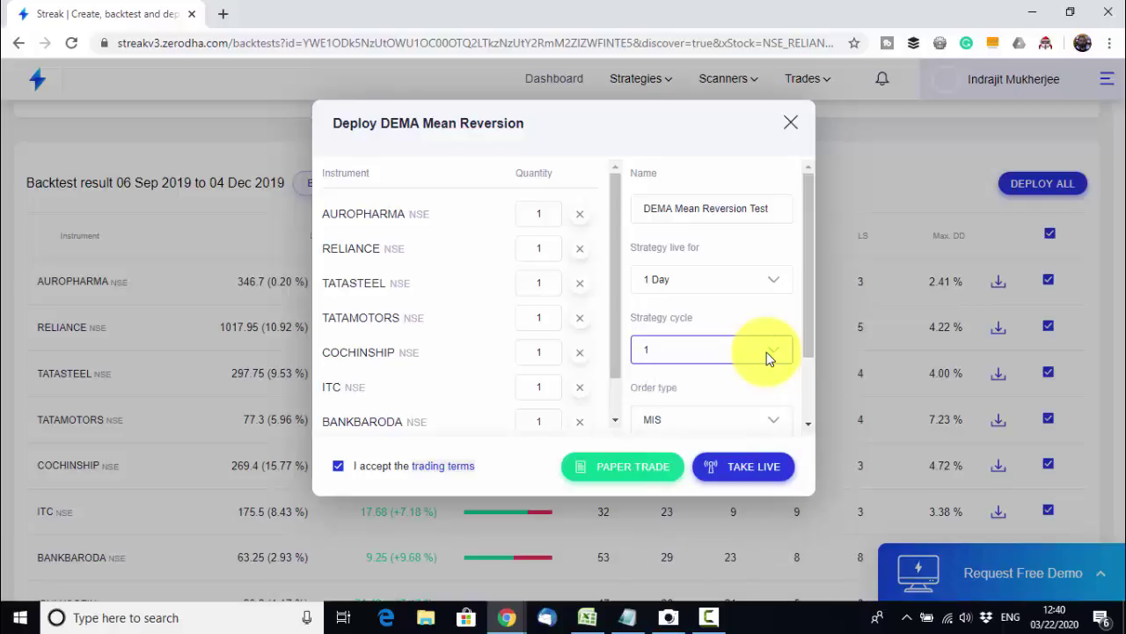
pyautogui.moveTo(809, 342); pyautogui.dragTo(802, 389)
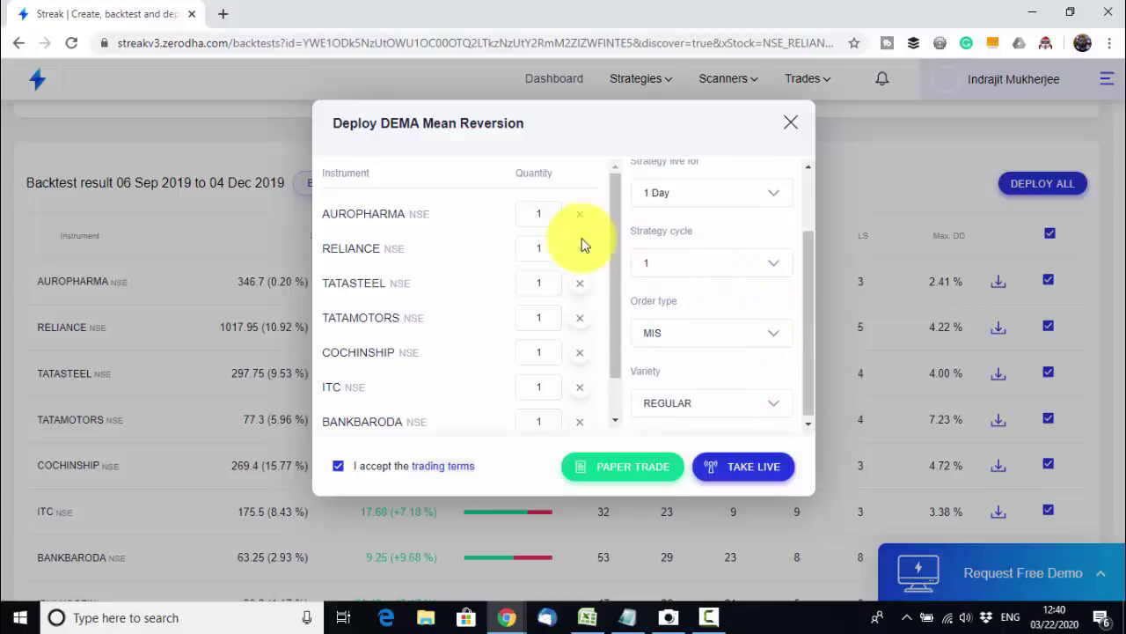
pyautogui.click(744, 471)
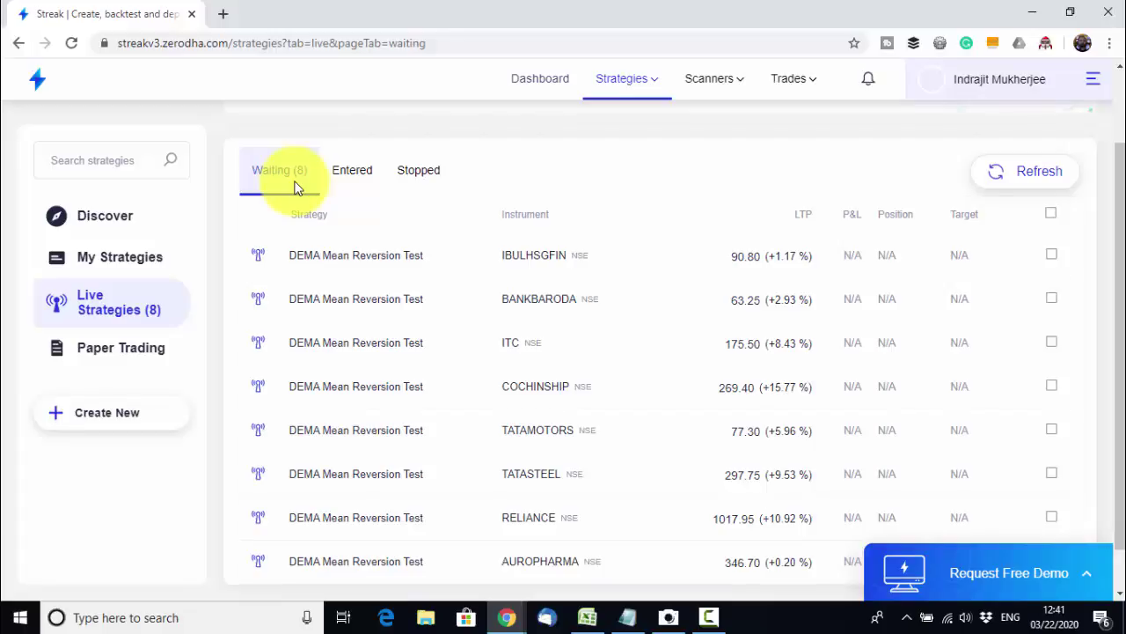
# Search for 'trade rocket google chrome' from a new Chrome tab
pyautogui.click(223, 13)
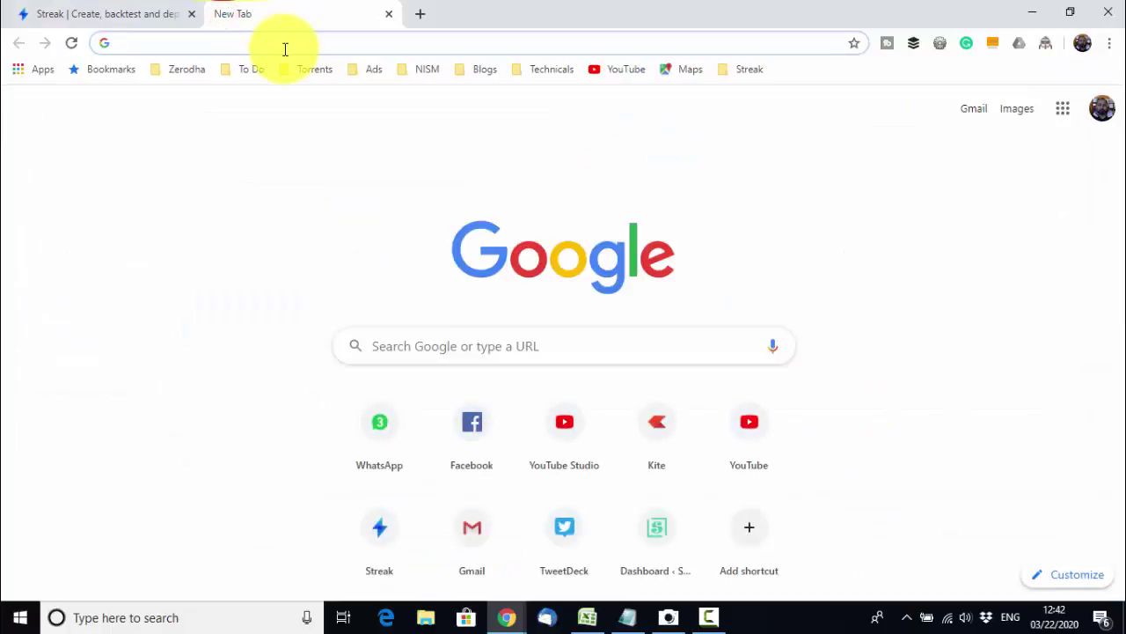
pyautogui.write('trad')
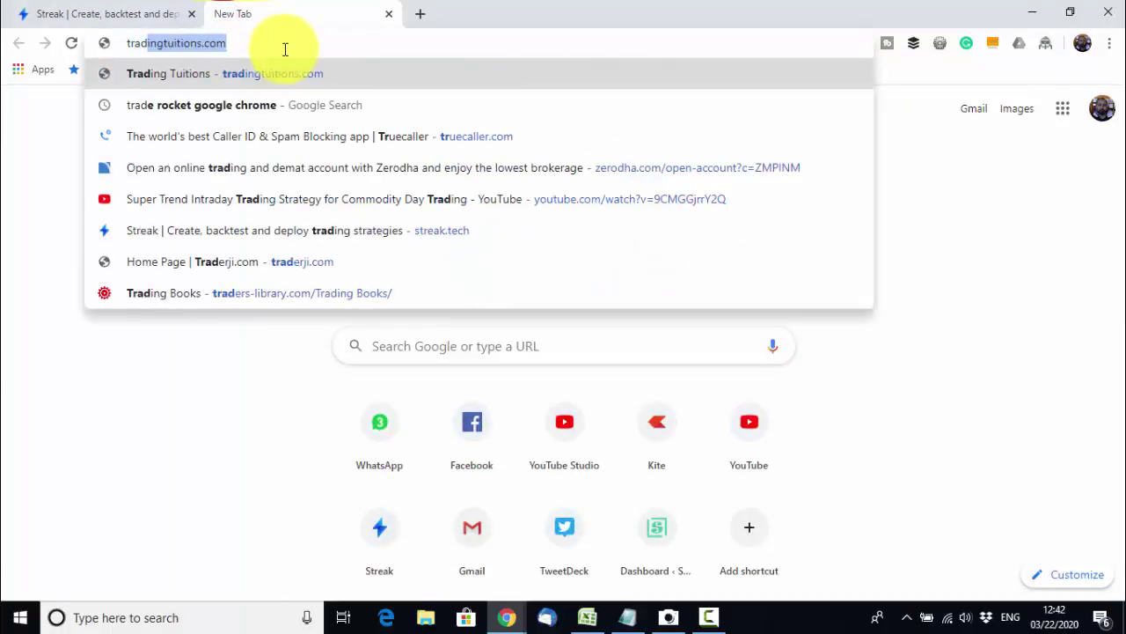
pyautogui.write('e roc')
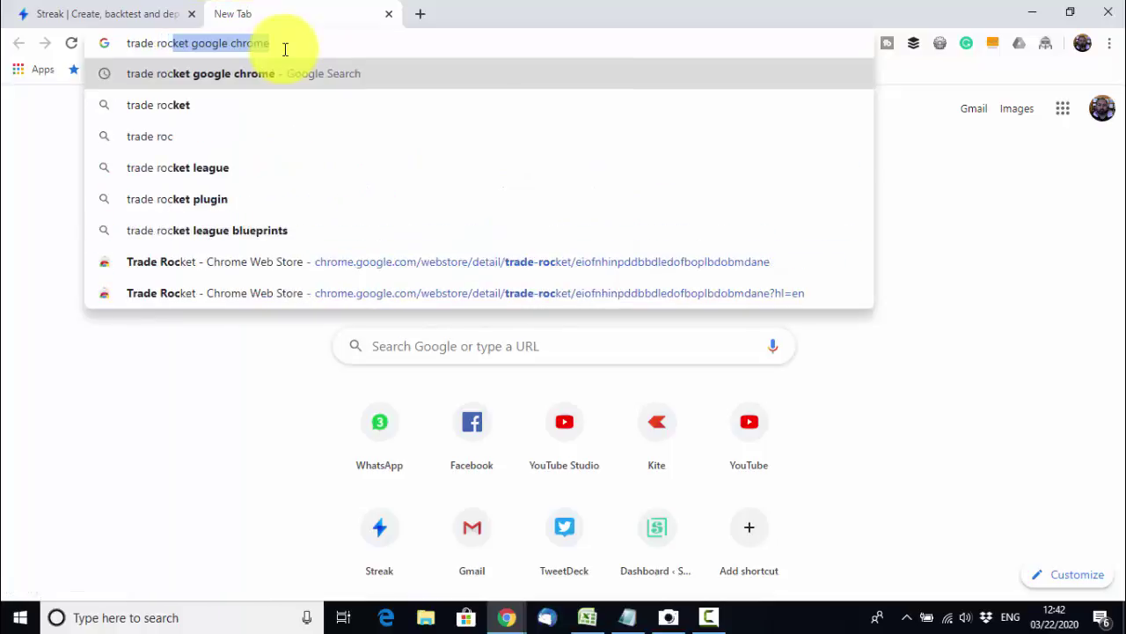
pyautogui.write('ket google ')
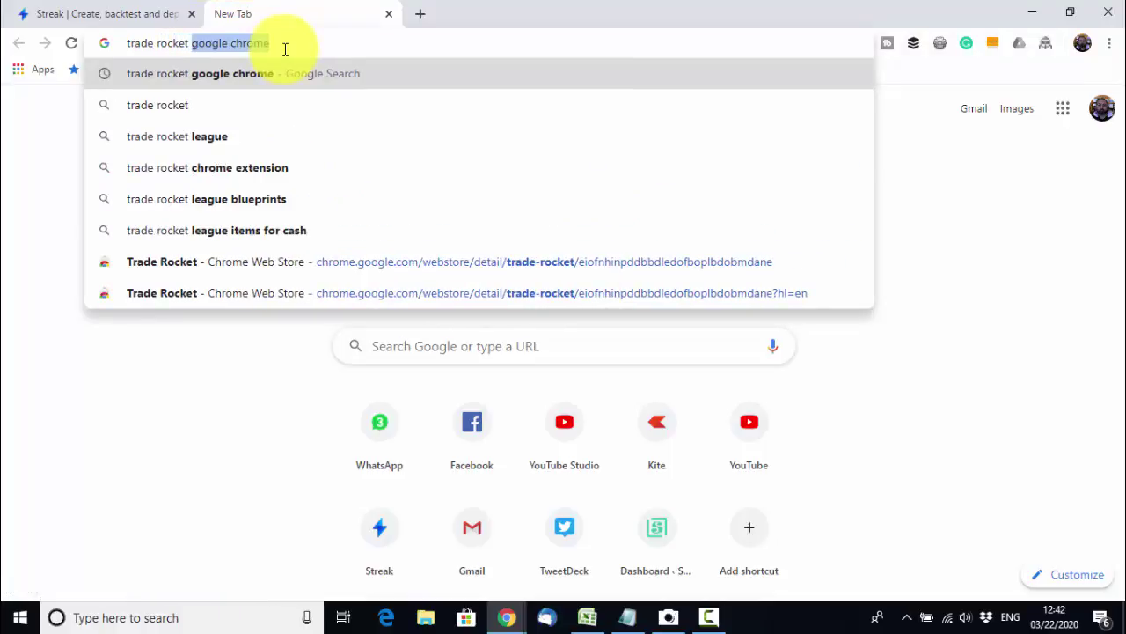
pyautogui.write('chrome')
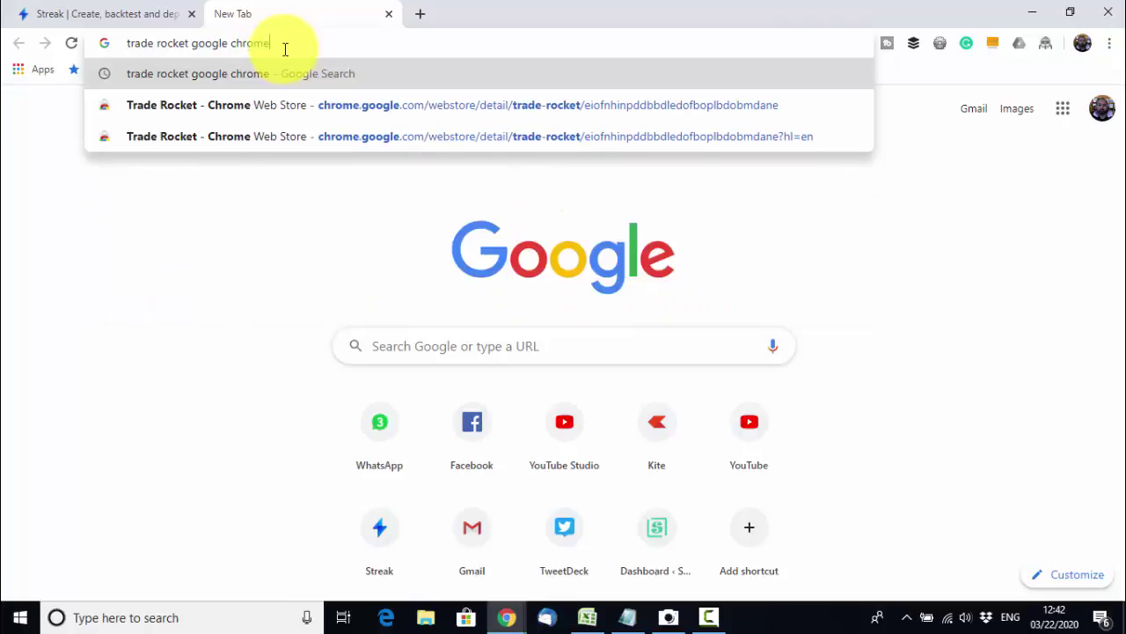
pyautogui.press('Return')
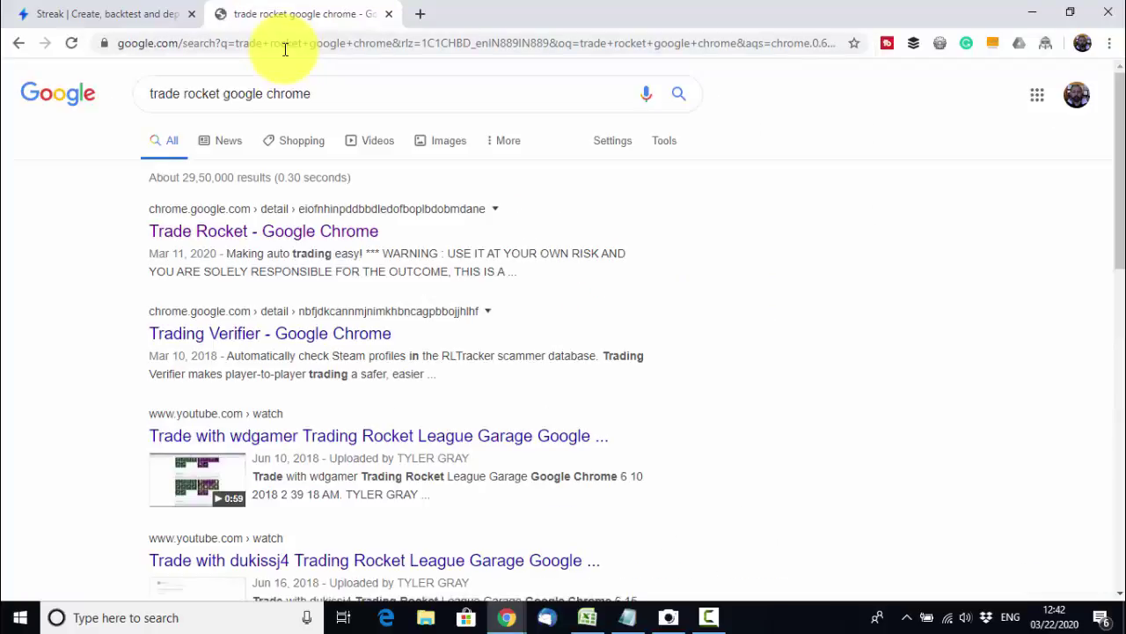
# Open the Trade Rocket - Google Chrome result to view its Web Store page
pyautogui.click(238, 239)
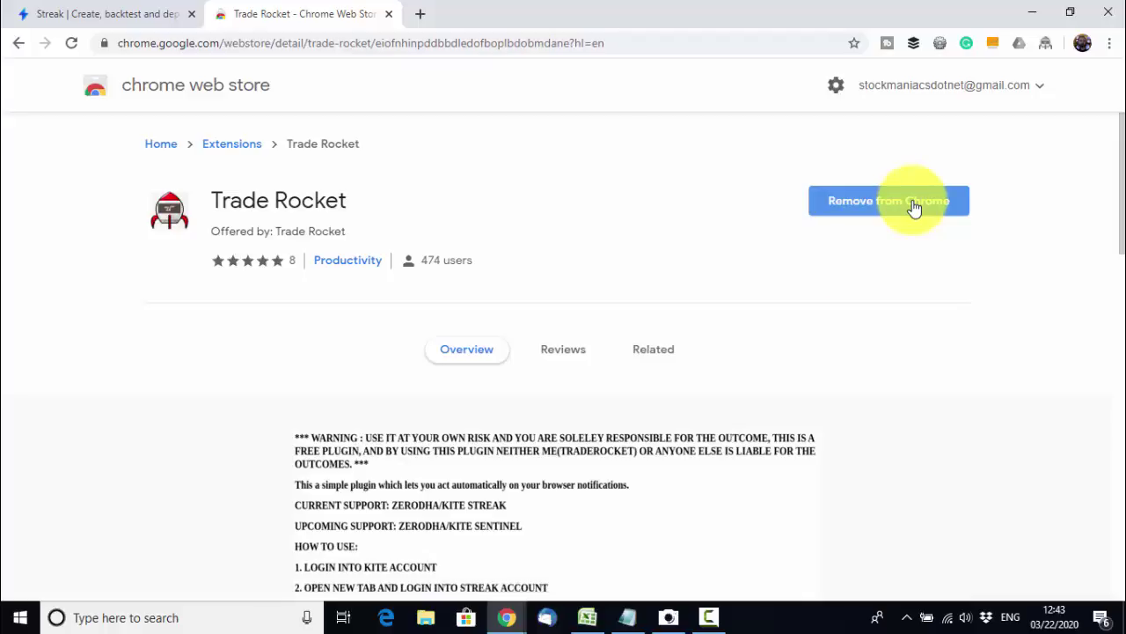
# Close the Web Store tab and allow Trade Rocket to read and change data on streakv3.zerodha.com
pyautogui.click(390, 14)
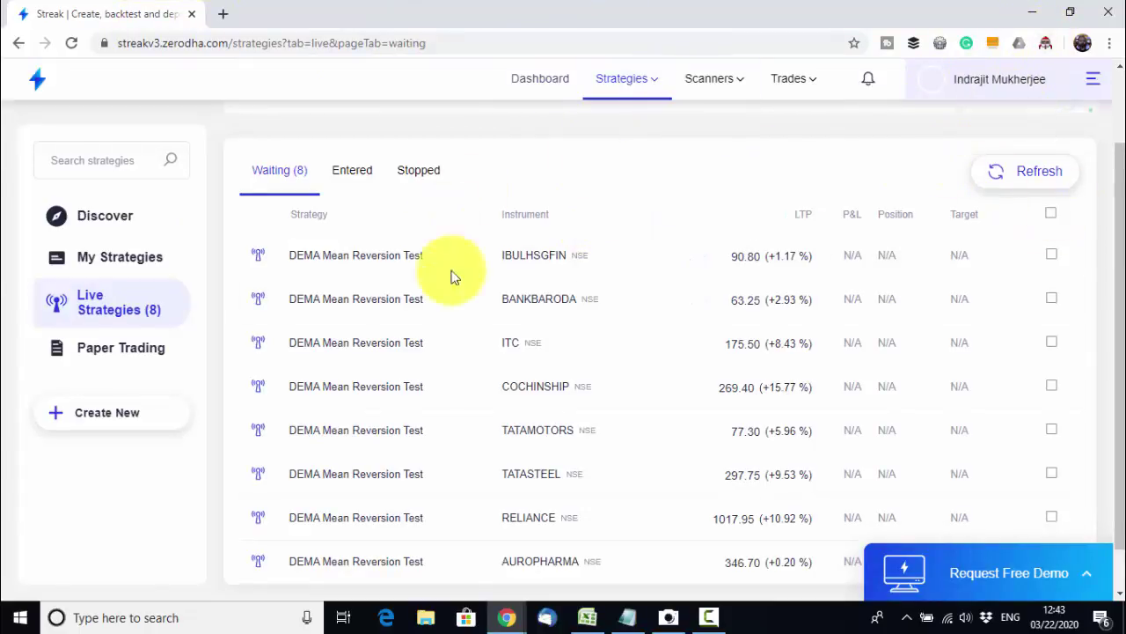
pyautogui.rightClick(1046, 44)
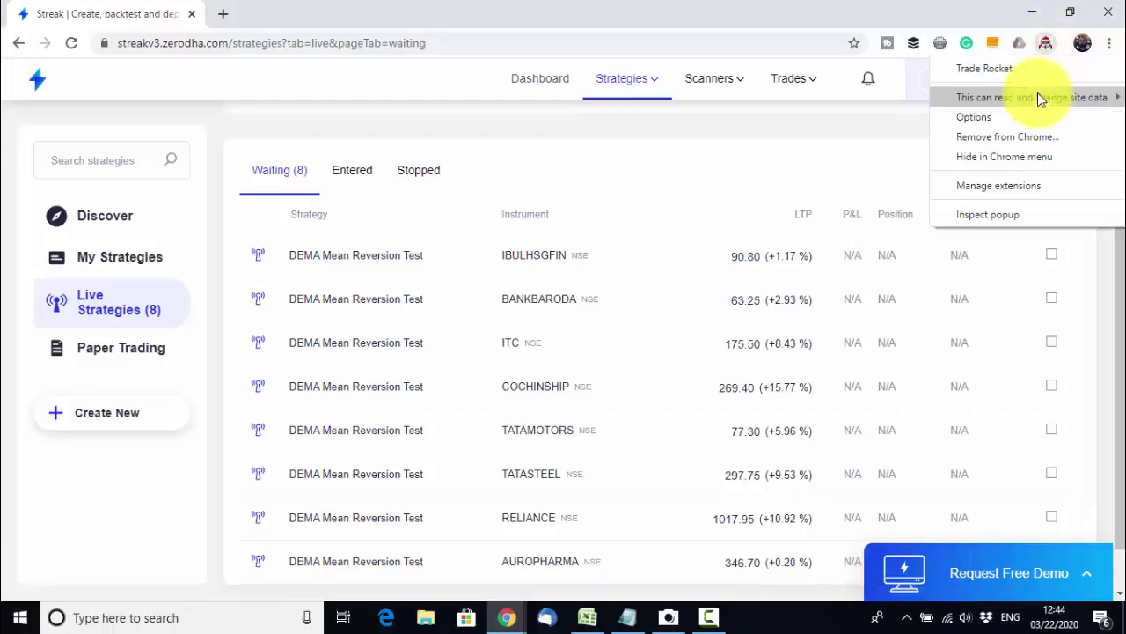
pyautogui.moveTo(1036, 98)
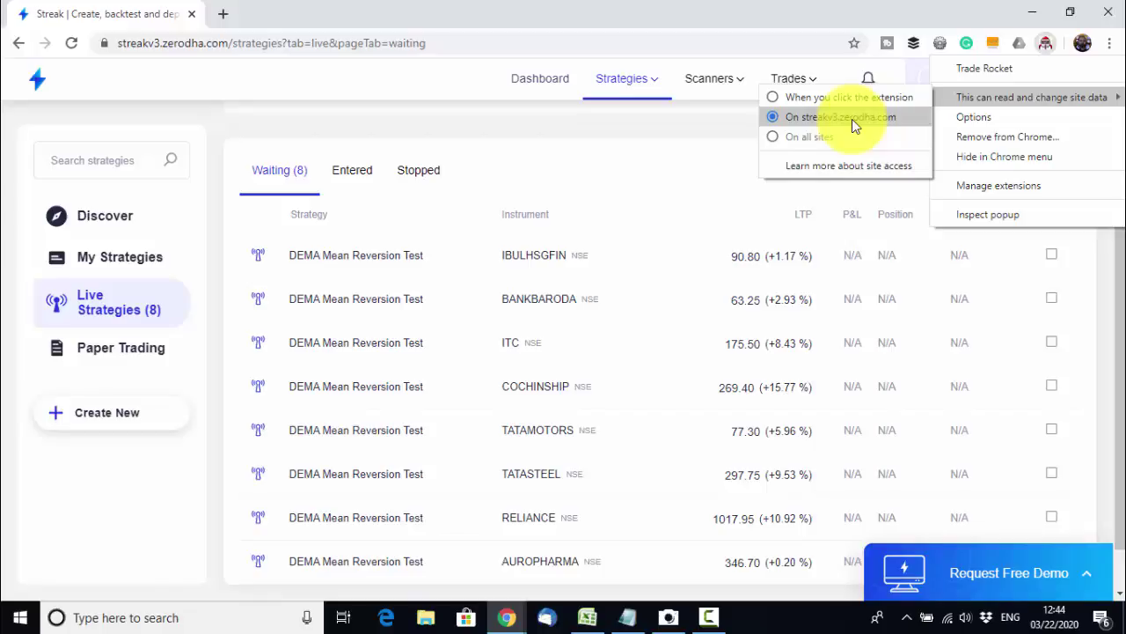
pyautogui.click(338, 83)
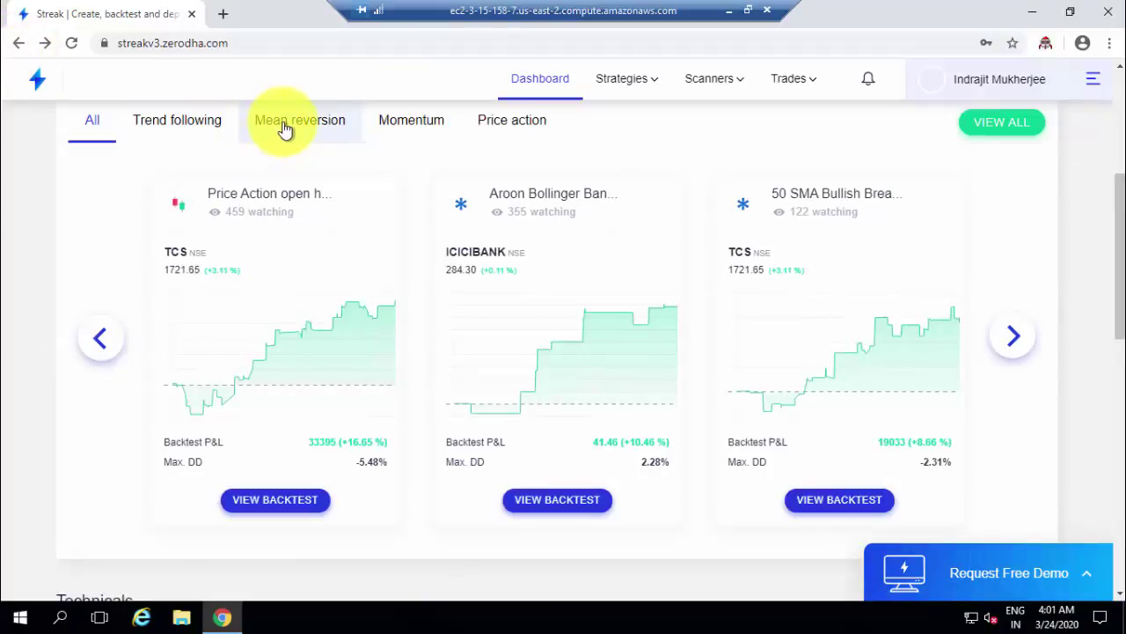
# Open the Bullish Supertrend backtest for M&M, RELIANCE and ADANIPORTS from the Trend following strategies
pyautogui.click(179, 126)
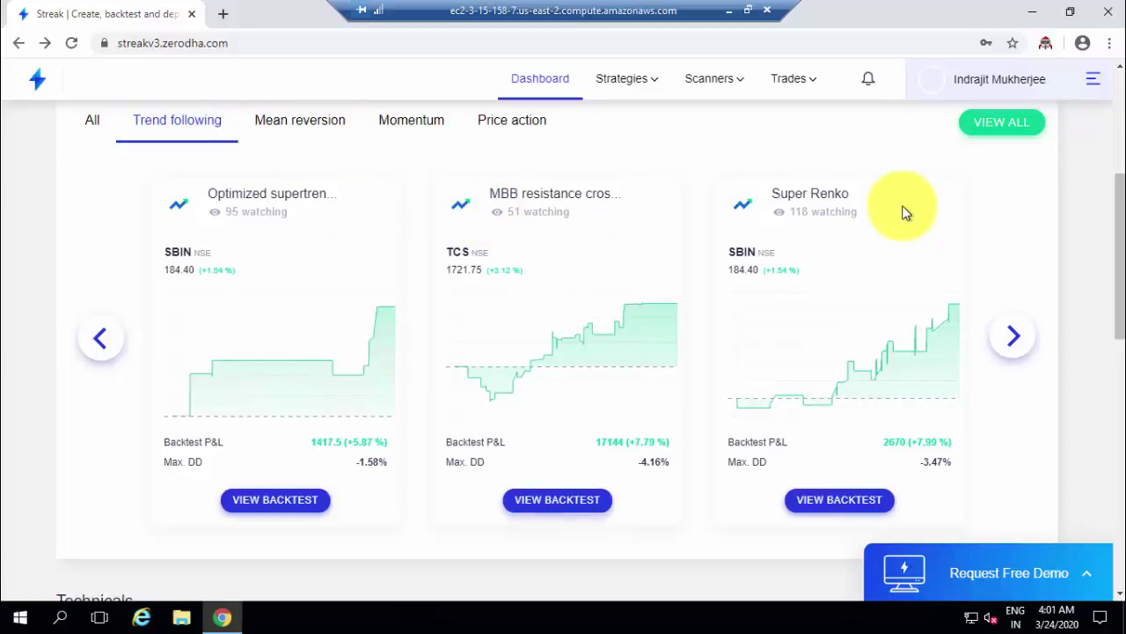
pyautogui.click(1013, 339)
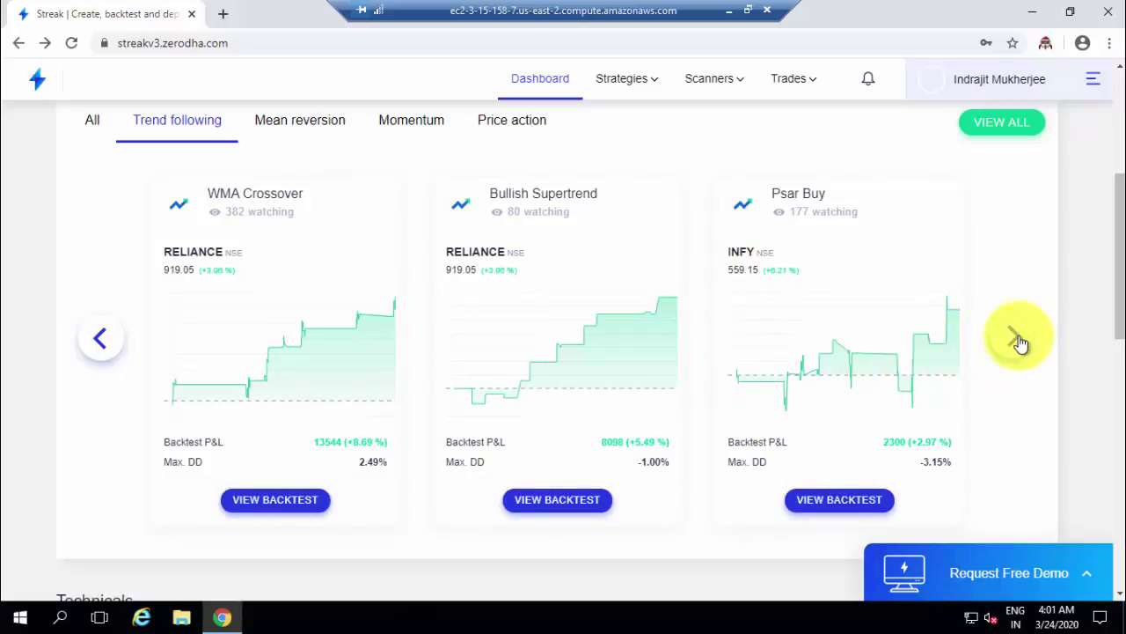
pyautogui.click(554, 499)
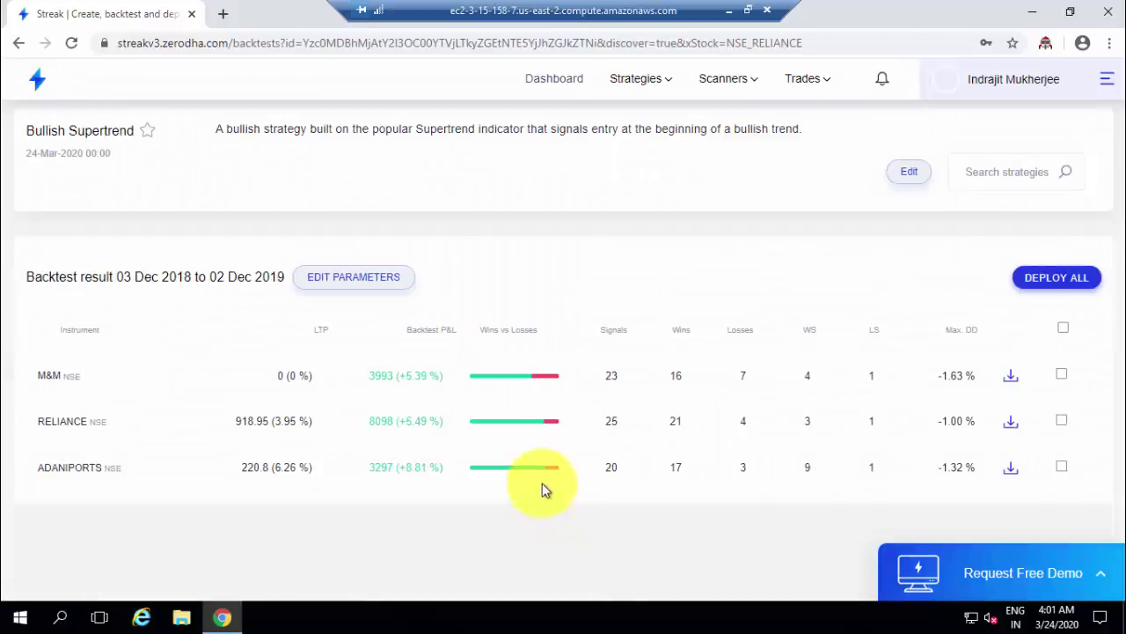
# Show the Bullish Supertrend backtest parameters and select M&M, RELIANCE and ADANIPORTS together
pyautogui.click(374, 282)
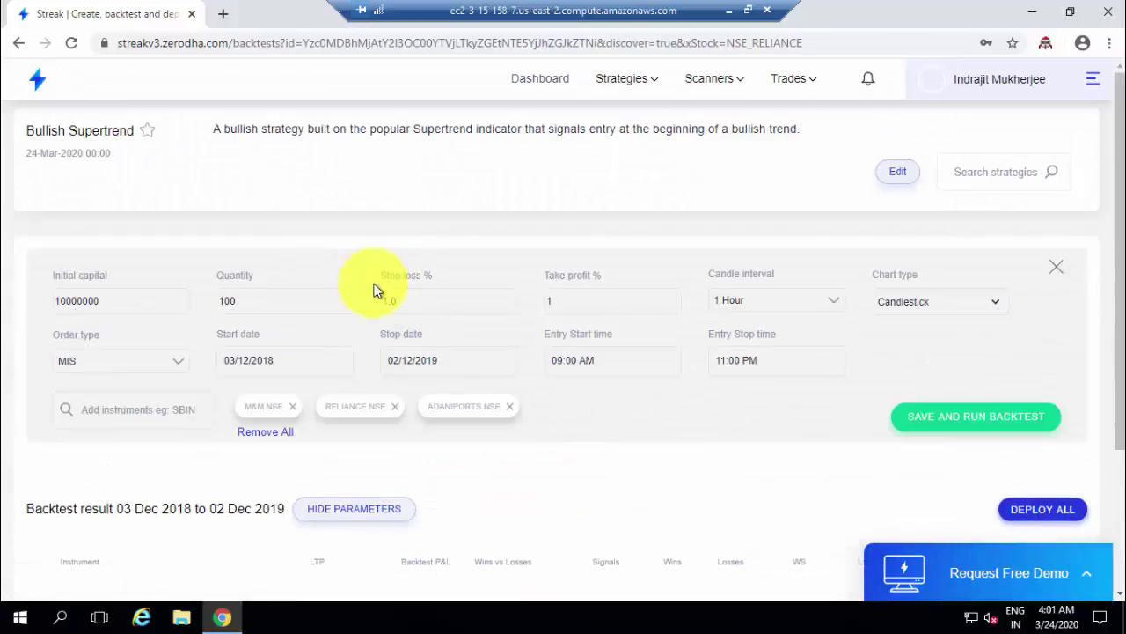
pyautogui.moveTo(1119, 222); pyautogui.dragTo(1122, 389)
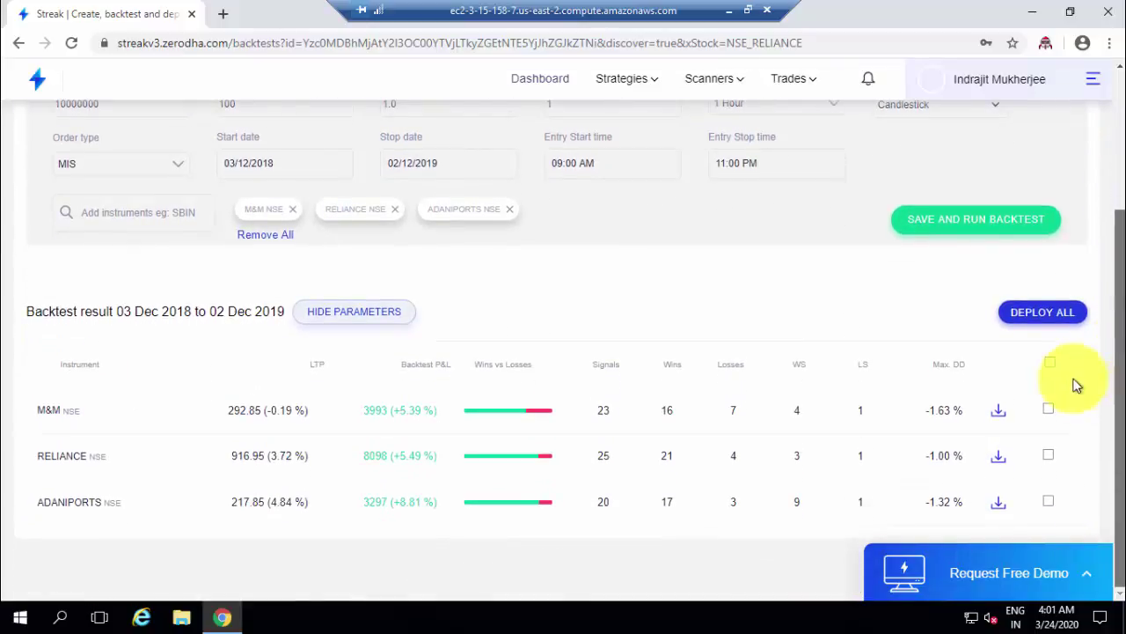
pyautogui.click(1050, 362)
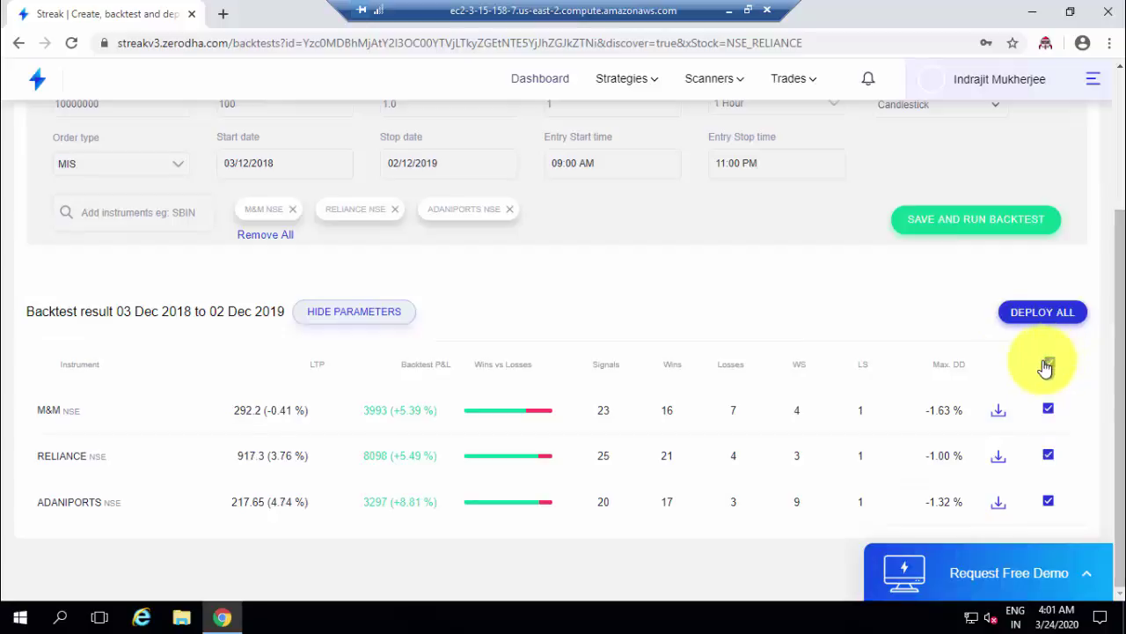
# Deploy Bullish Supertrend on the selected stocks, confirm M&M quantity 100, and name it 'Bullish SuperTrend'
pyautogui.click(1043, 314)
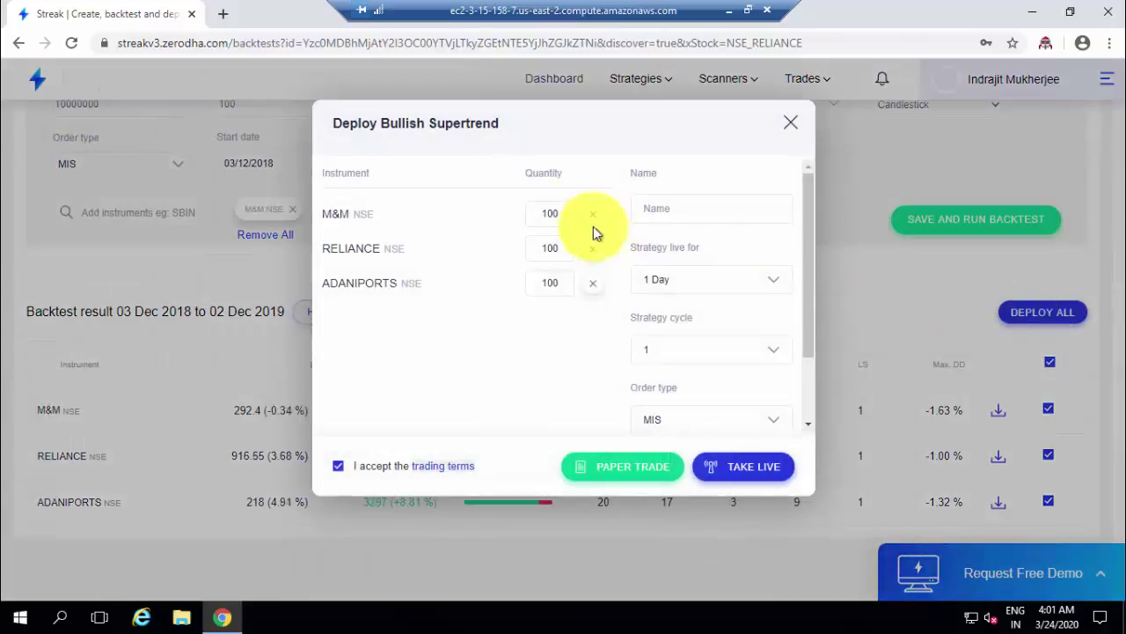
pyautogui.click(560, 213)
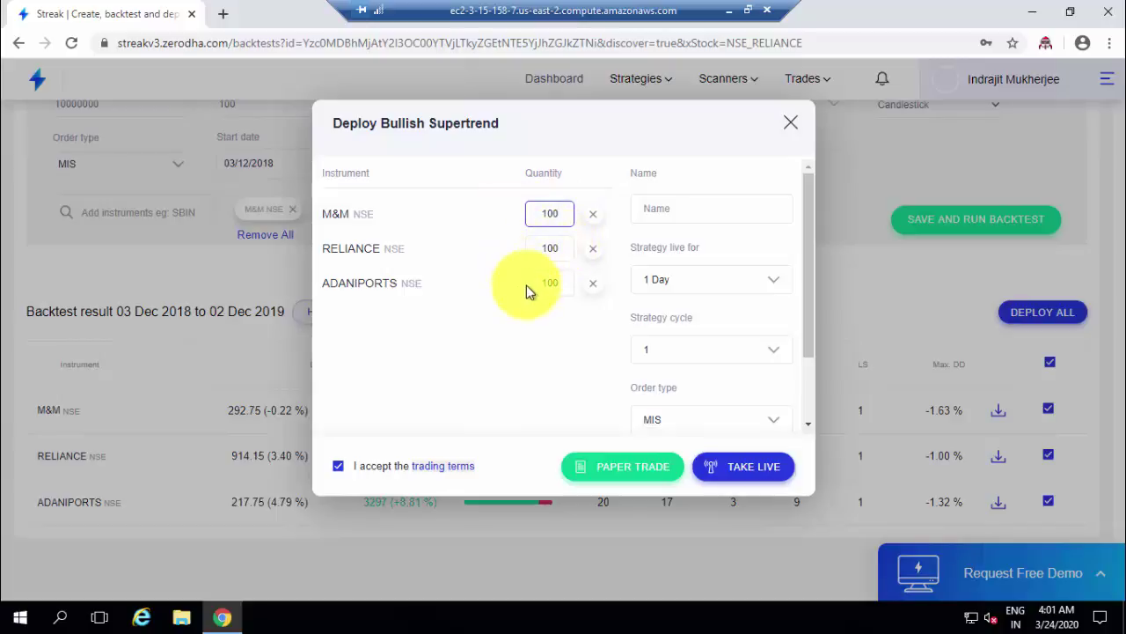
pyautogui.click(683, 204)
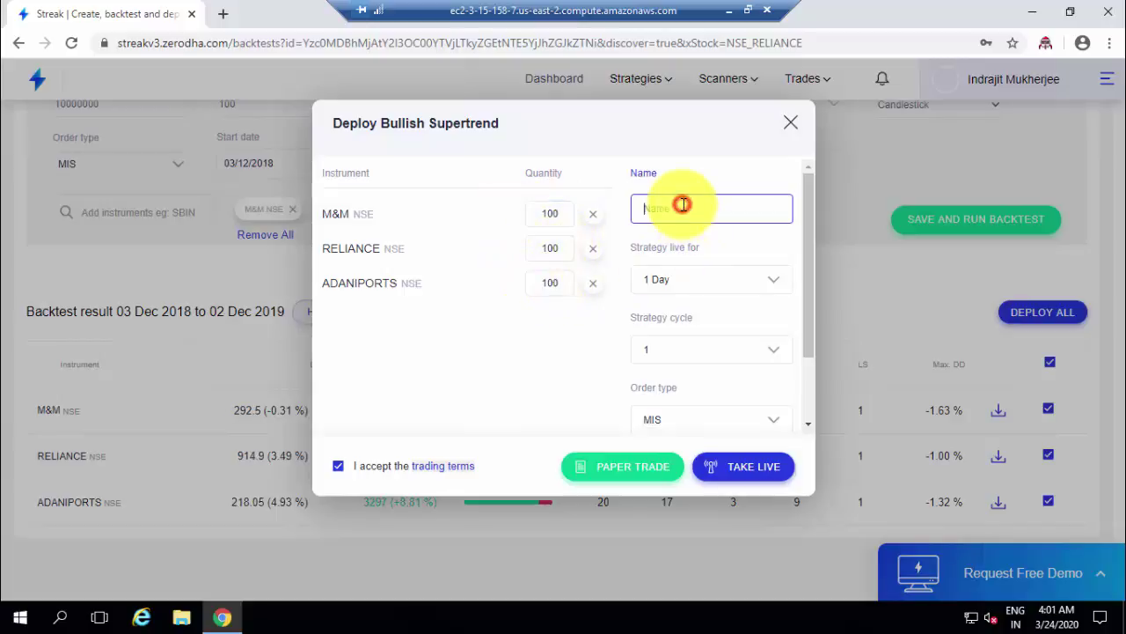
pyautogui.write('B')
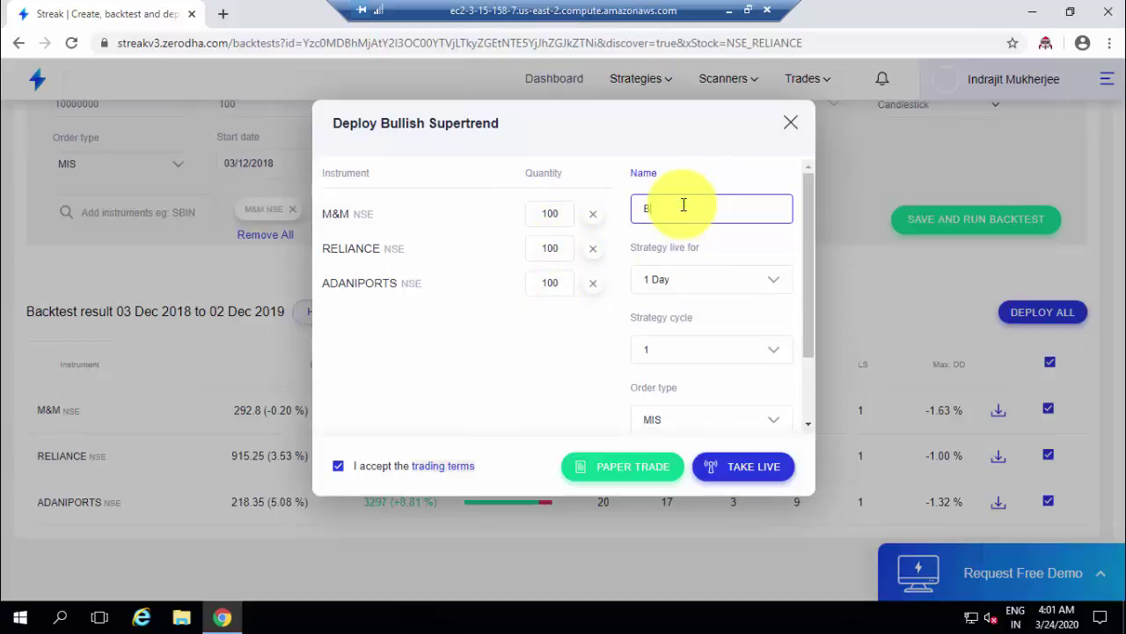
pyautogui.write('ullish ')
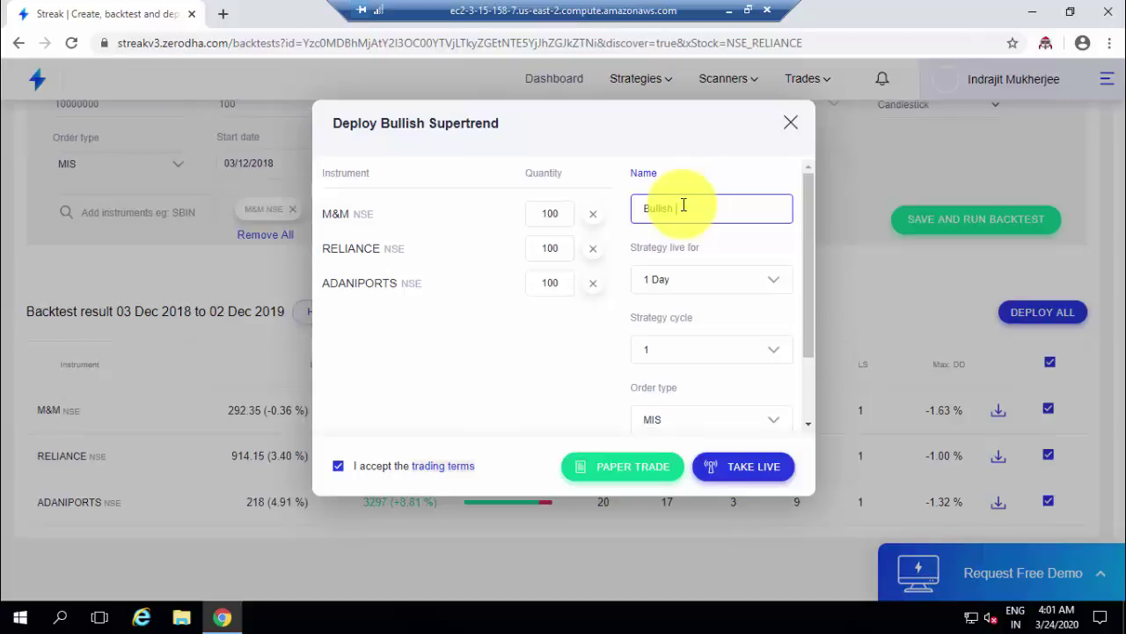
pyautogui.write('Super')
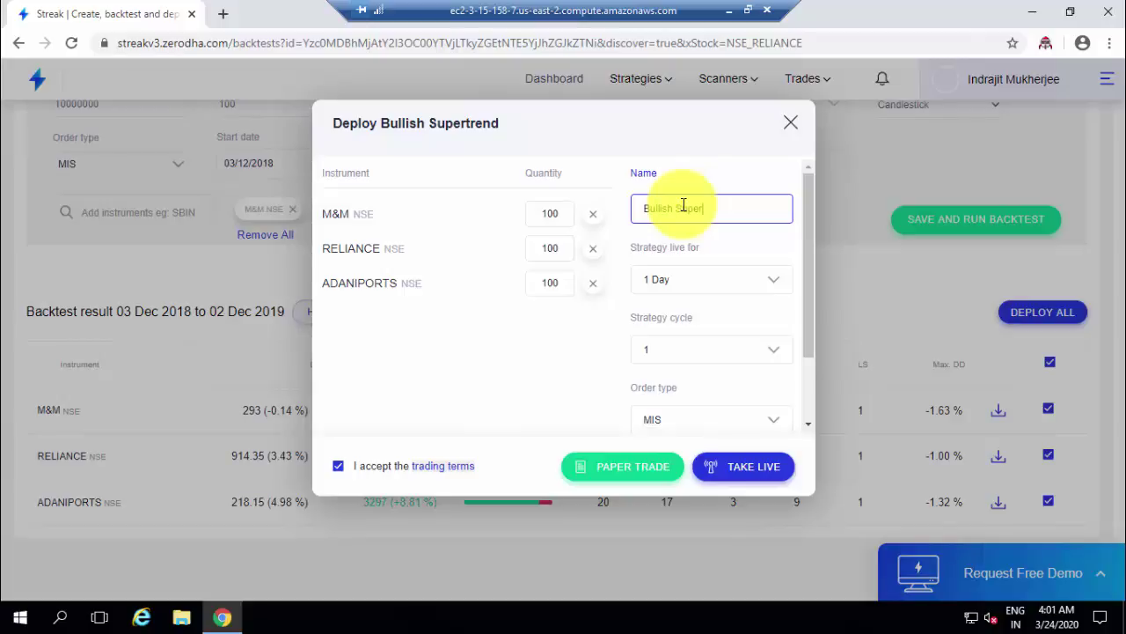
pyautogui.write('Trend')
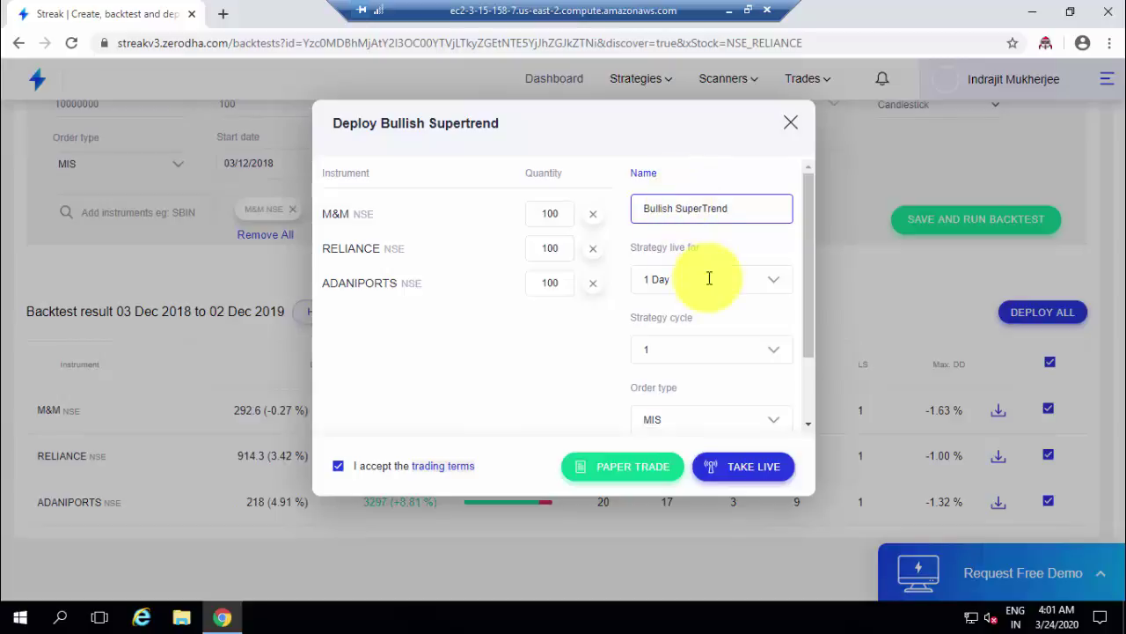
# Keep the deployment live for 3 Days with strategy cycle 3, checking the Variety setting
pyautogui.click(769, 287)
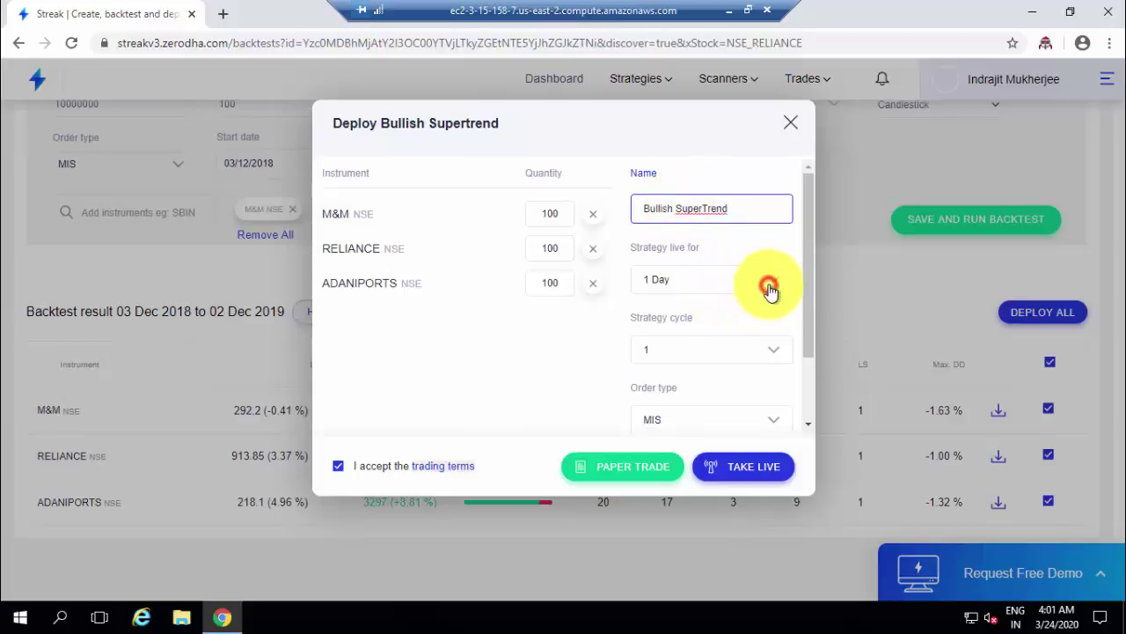
pyautogui.click(662, 354)
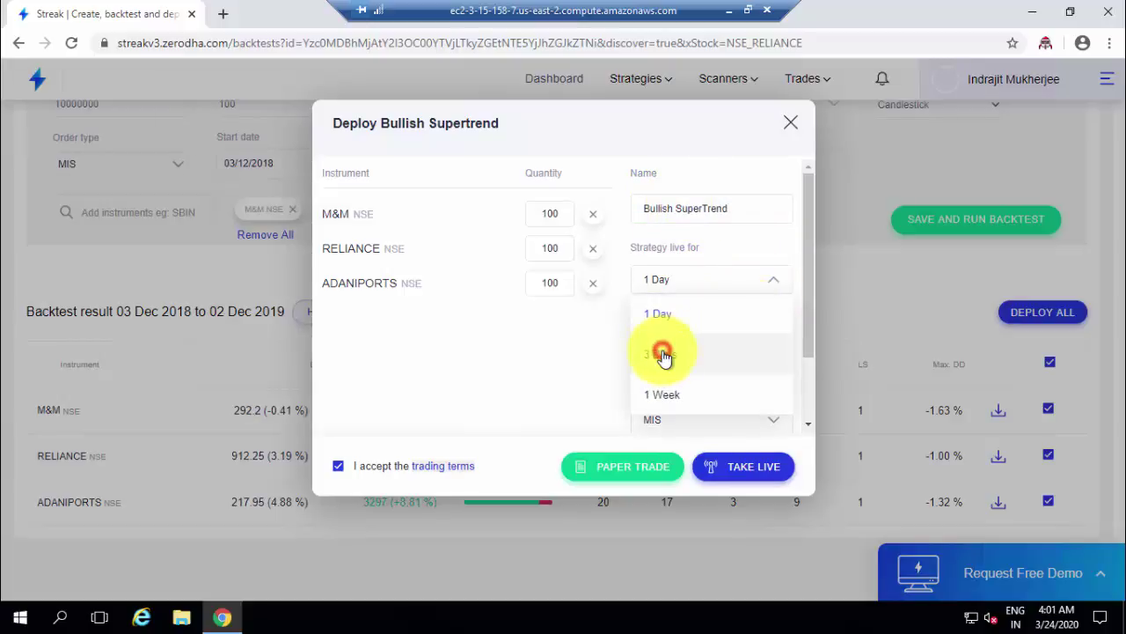
pyautogui.click(774, 352)
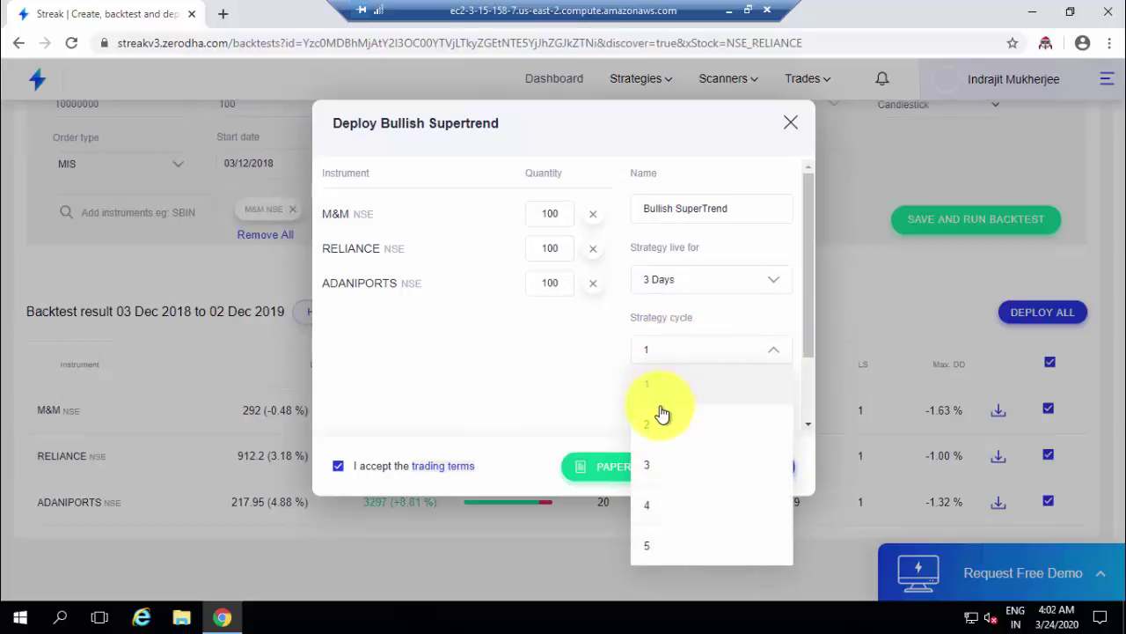
pyautogui.click(651, 466)
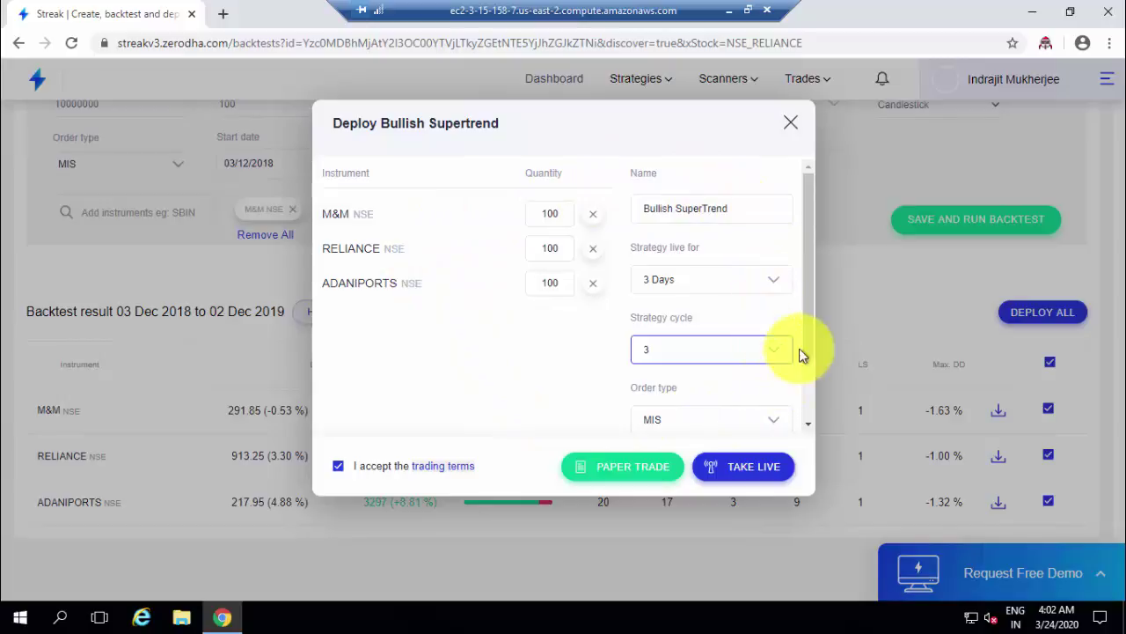
pyautogui.moveTo(808, 350); pyautogui.dragTo(767, 408)
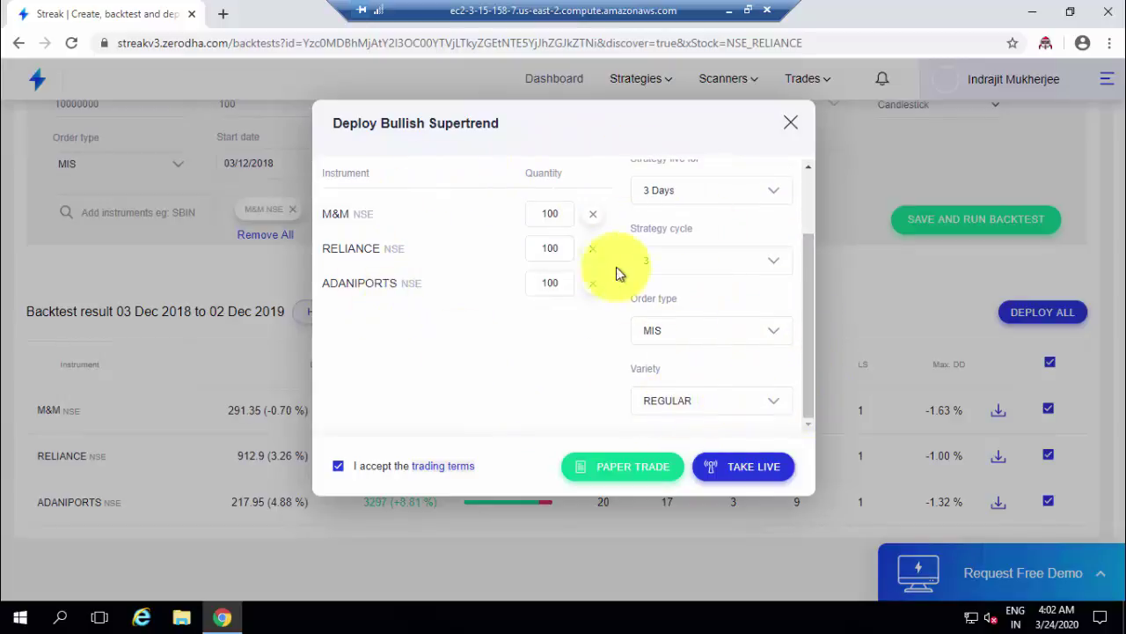
pyautogui.moveTo(807, 356); pyautogui.dragTo(807, 269)
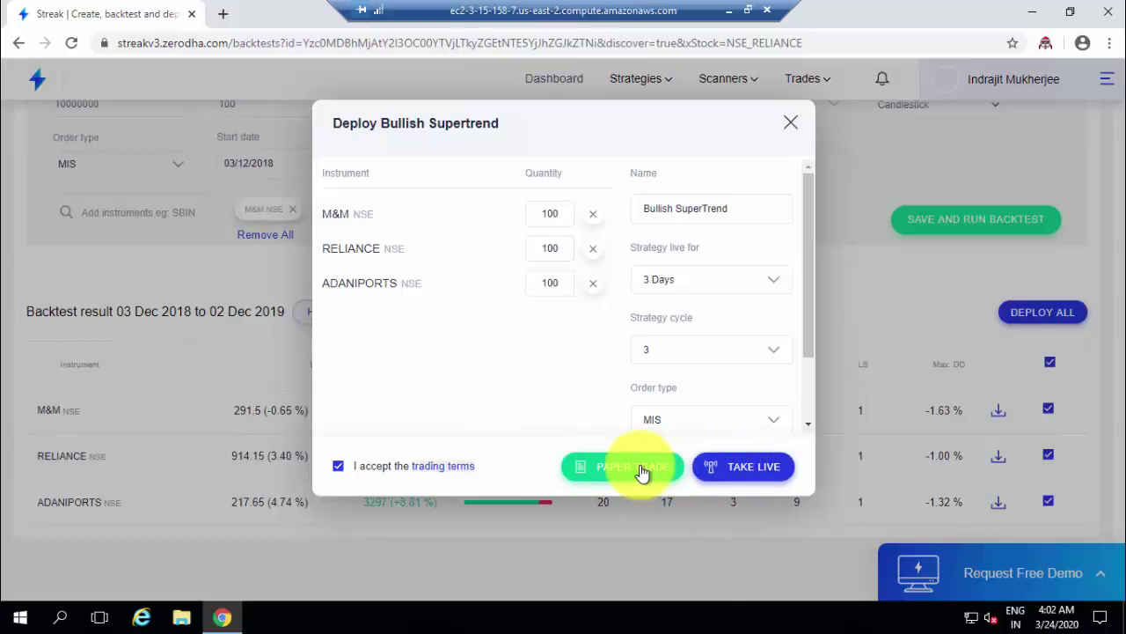
# Deploy Bullish SuperTrend as a paper trade and dismiss the Trade Rocket extension options
pyautogui.click(641, 472)
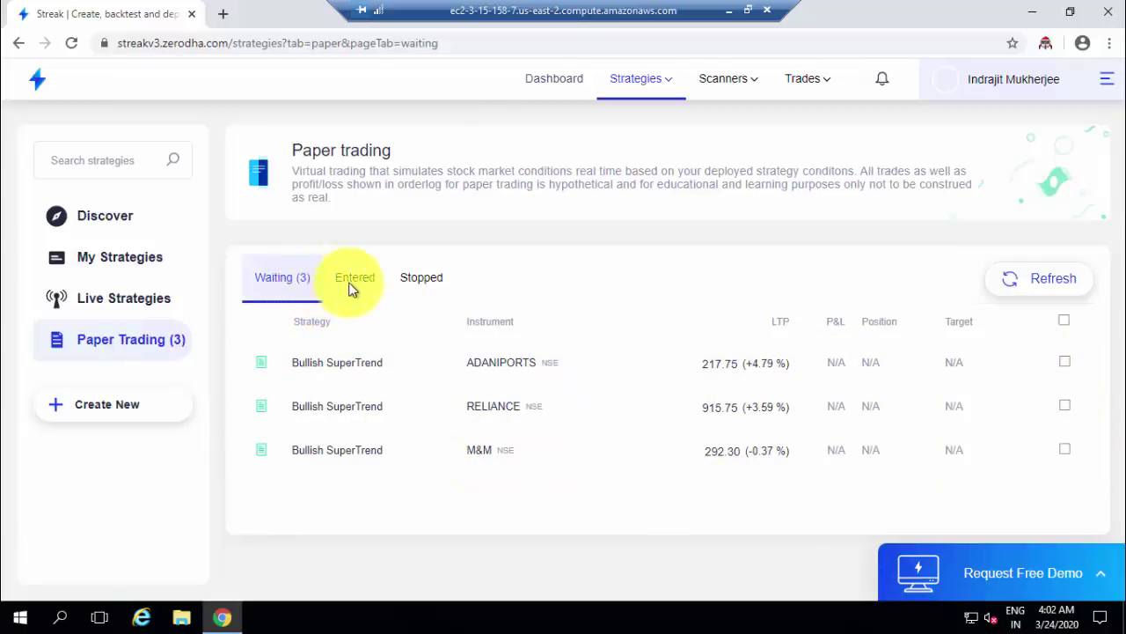
pyautogui.rightClick(1049, 48)
pyautogui.moveTo(1027, 99)
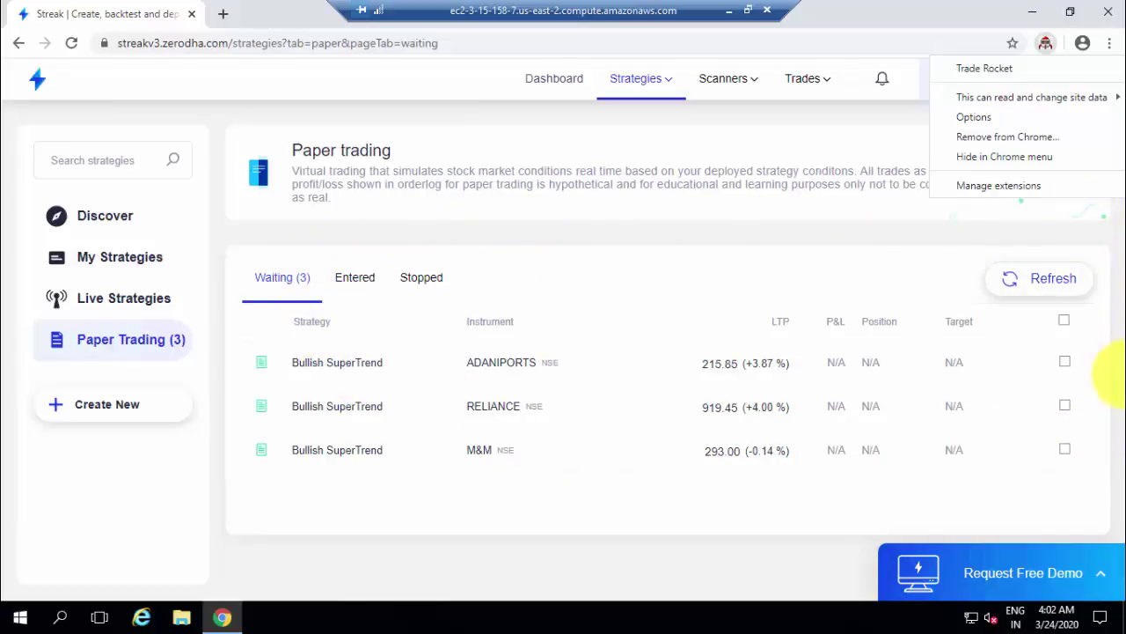
pyautogui.click(850, 128)
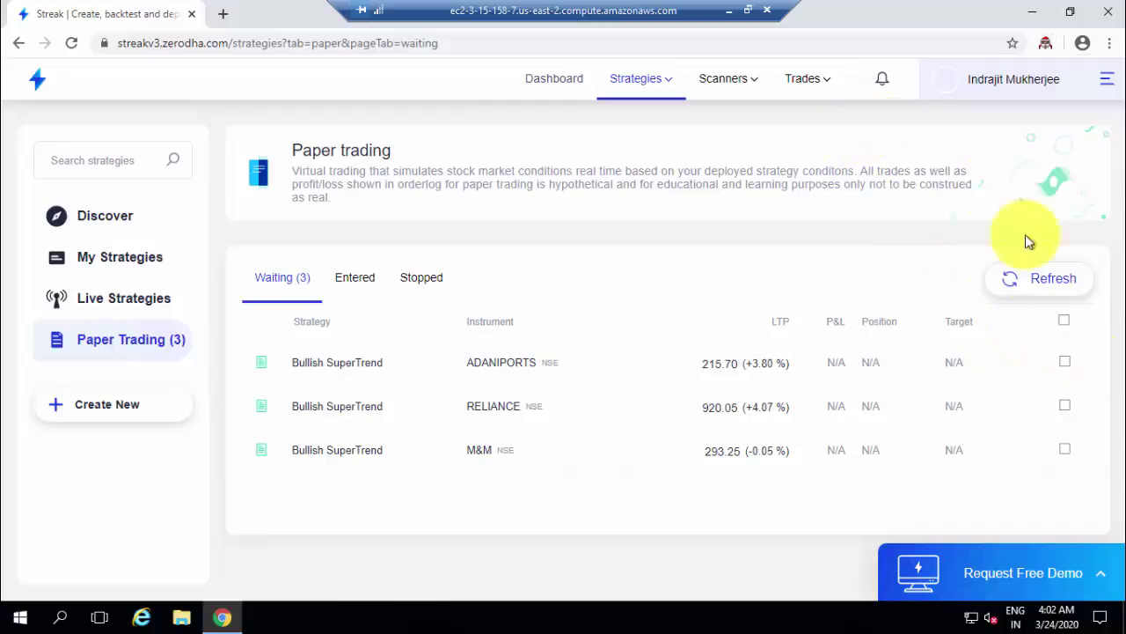
# Check the Waiting and Entered paper trades, then return to the Dashboard
pyautogui.click(290, 278)
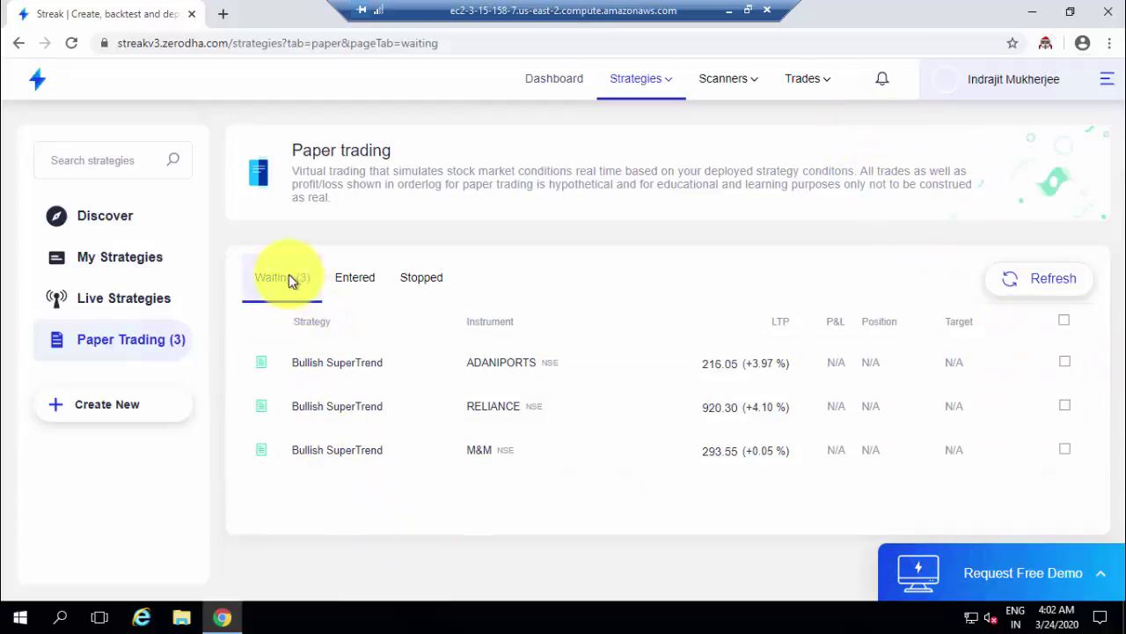
pyautogui.click(352, 283)
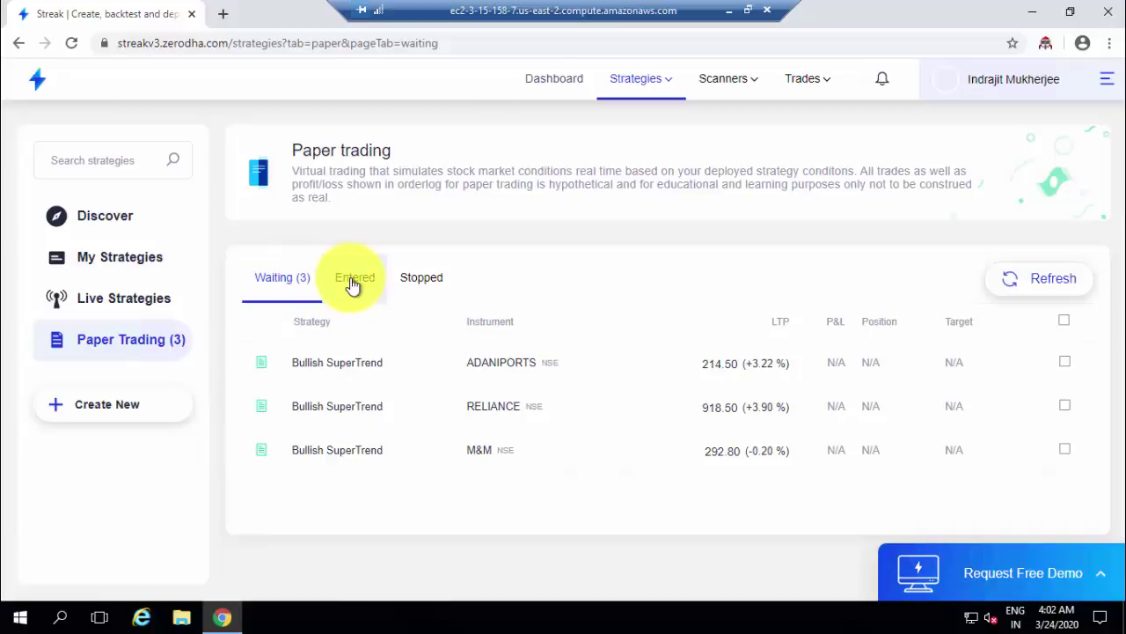
pyautogui.click(562, 82)
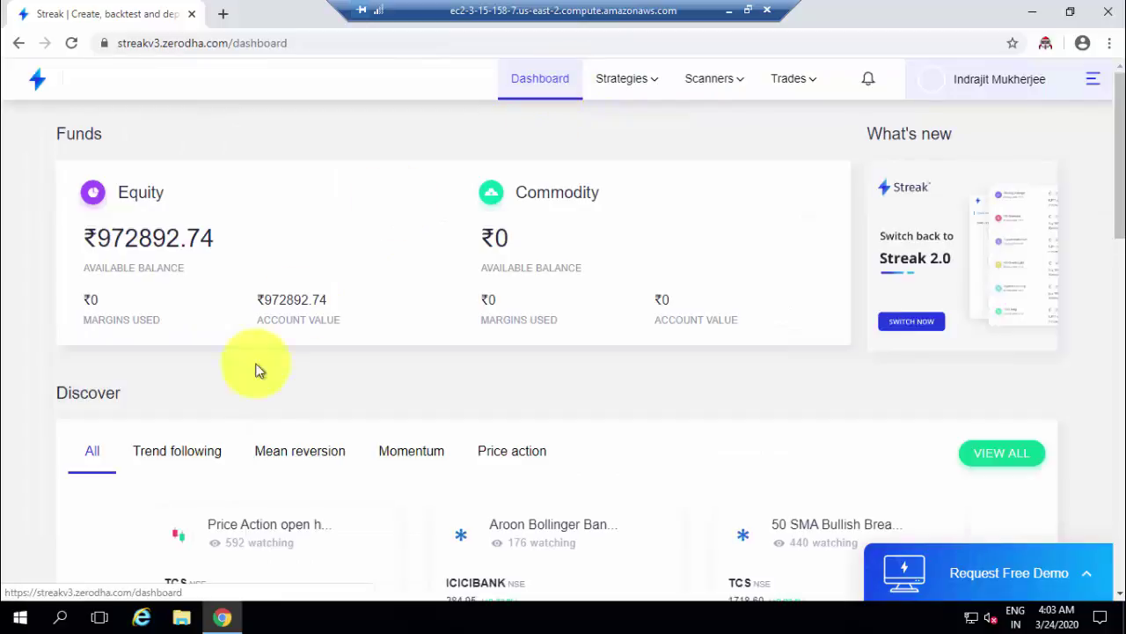
# Filter Discover to Mean reversion strategies and open the Bollinger Mean Reversion backtest
pyautogui.moveTo(1116, 156); pyautogui.dragTo(1118, 224)
pyautogui.scroll(-1, 1118, 224)
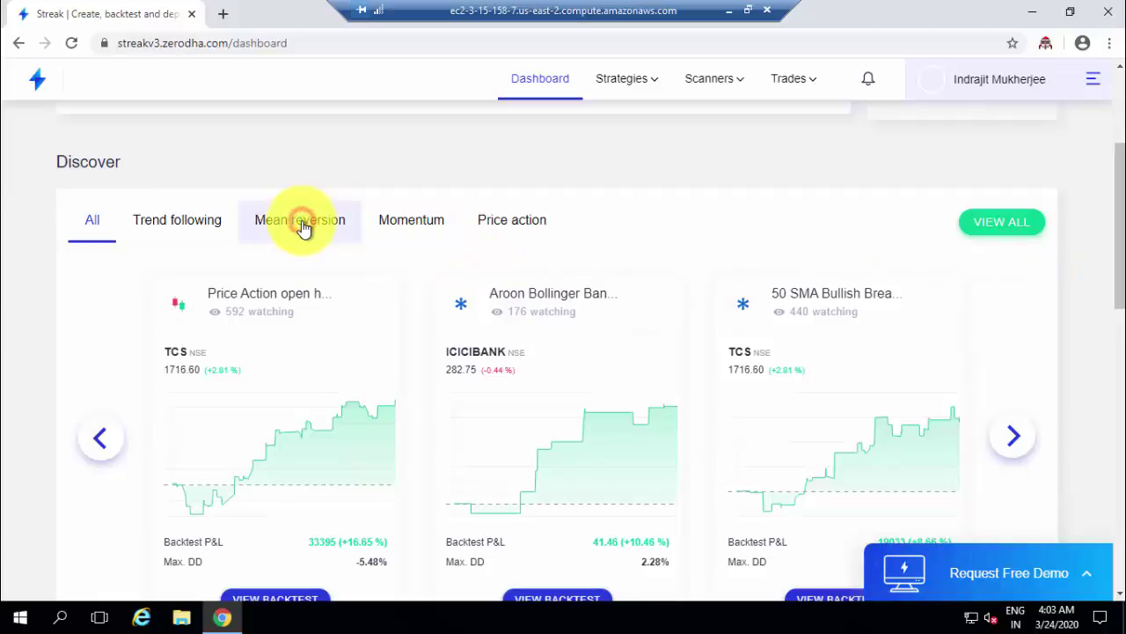
pyautogui.click(302, 226)
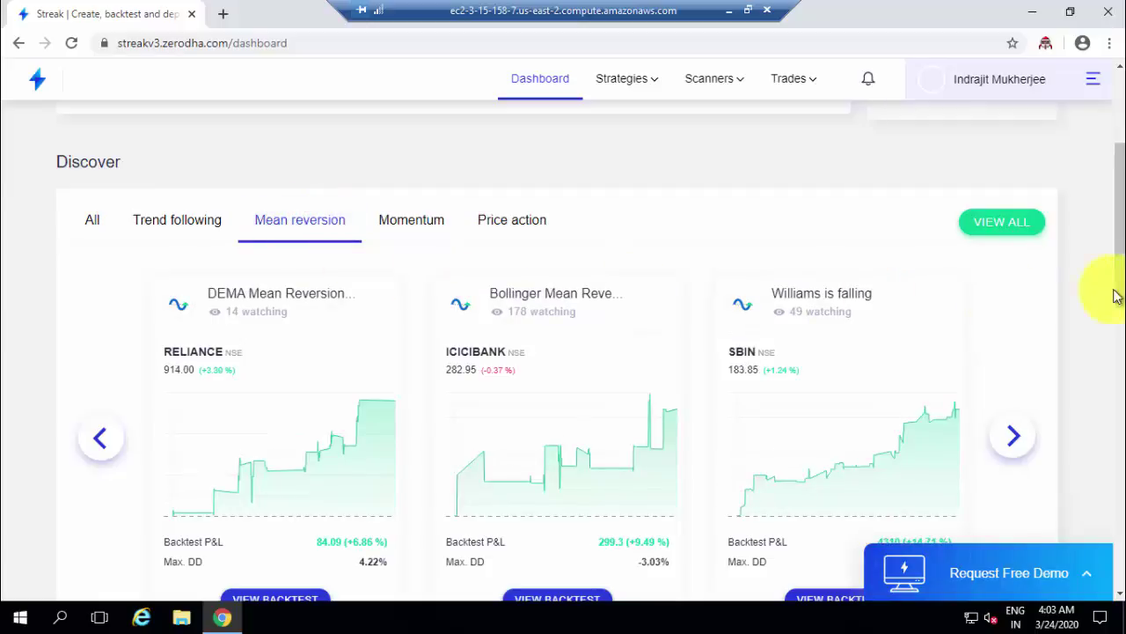
pyautogui.moveTo(1119, 211); pyautogui.dragTo(1118, 231)
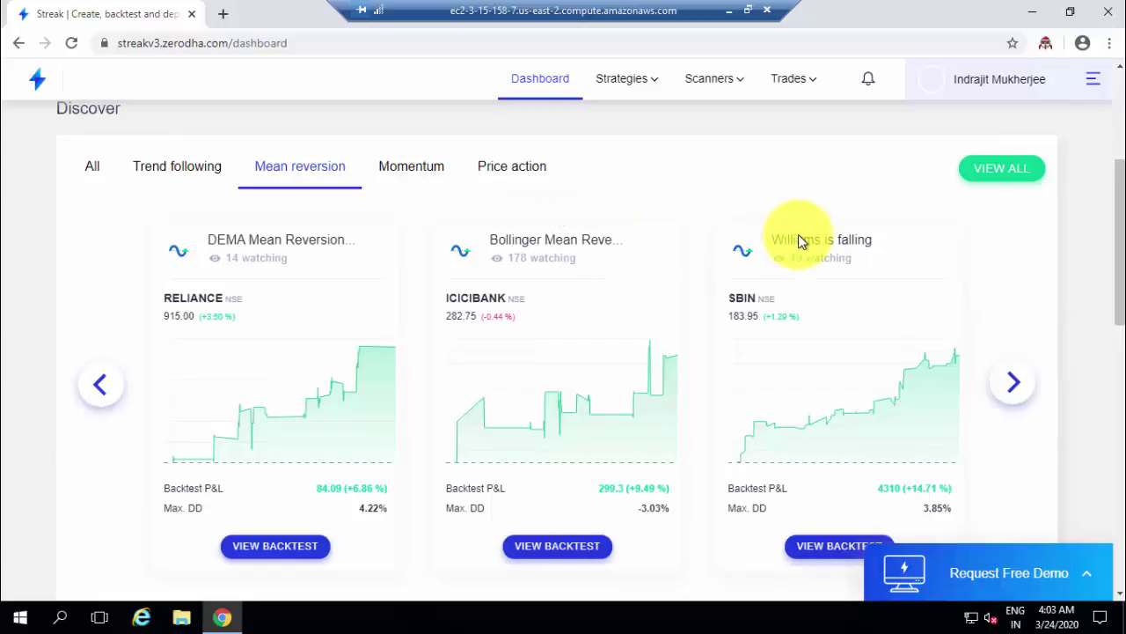
pyautogui.click(557, 547)
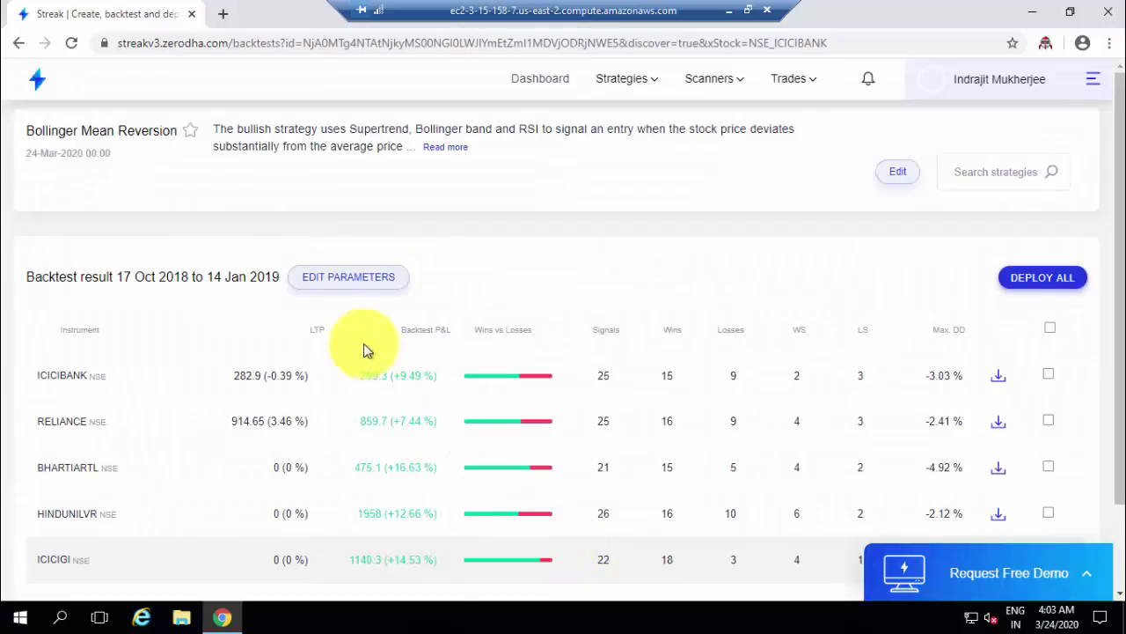
# View the Bollinger Mean Reversion backtest parameters and deploy it on all six stocks
pyautogui.scroll(-1, 1120, 264)
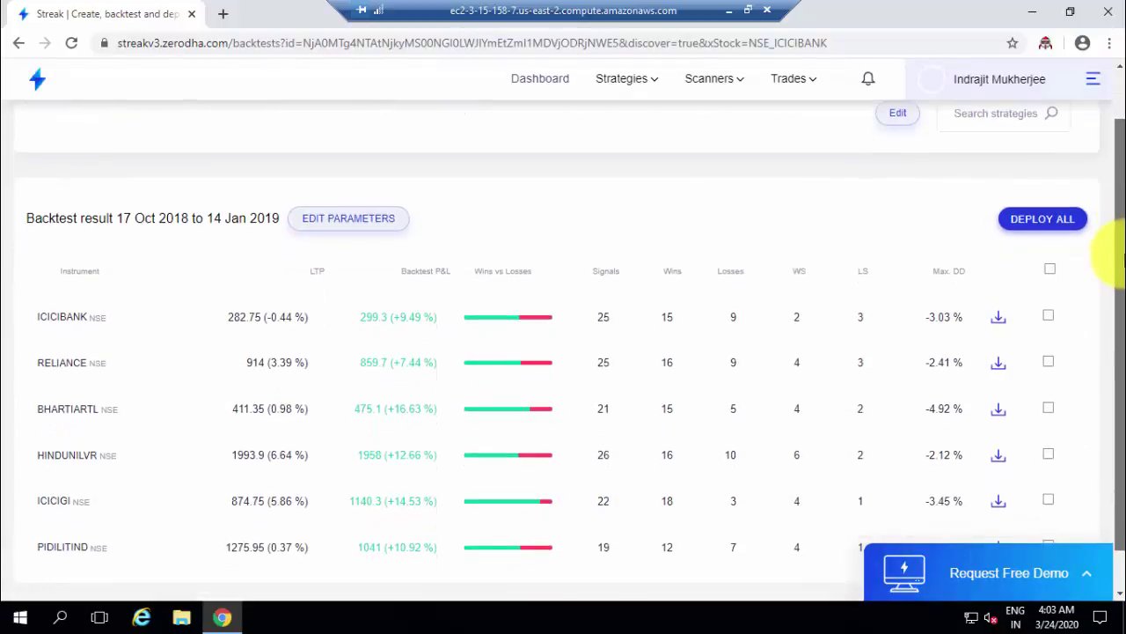
pyautogui.click(351, 220)
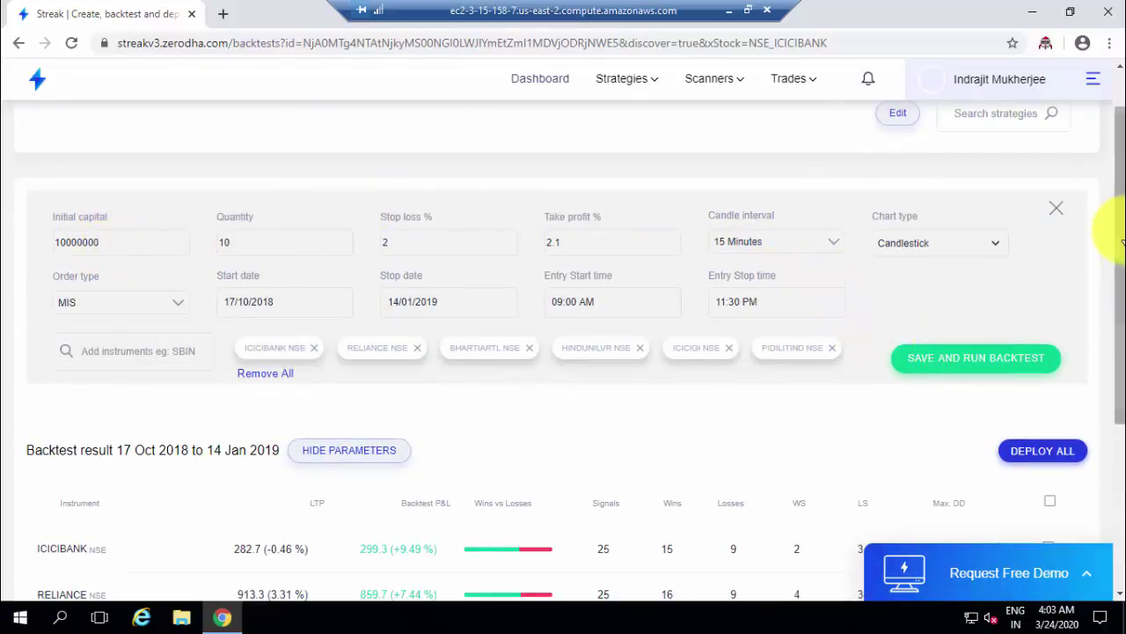
pyautogui.moveTo(1118, 233); pyautogui.dragTo(1109, 382)
pyautogui.click(1031, 191)
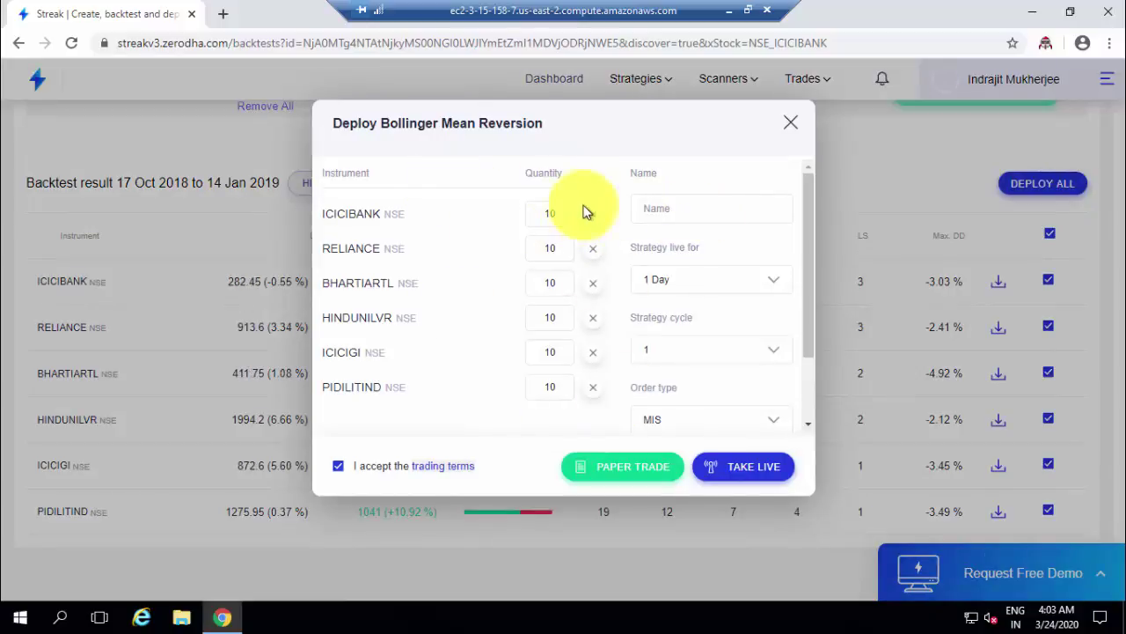
# Name the deployment 'BB Mean Reversion' and set its strategy cycle to 3
pyautogui.click(698, 213)
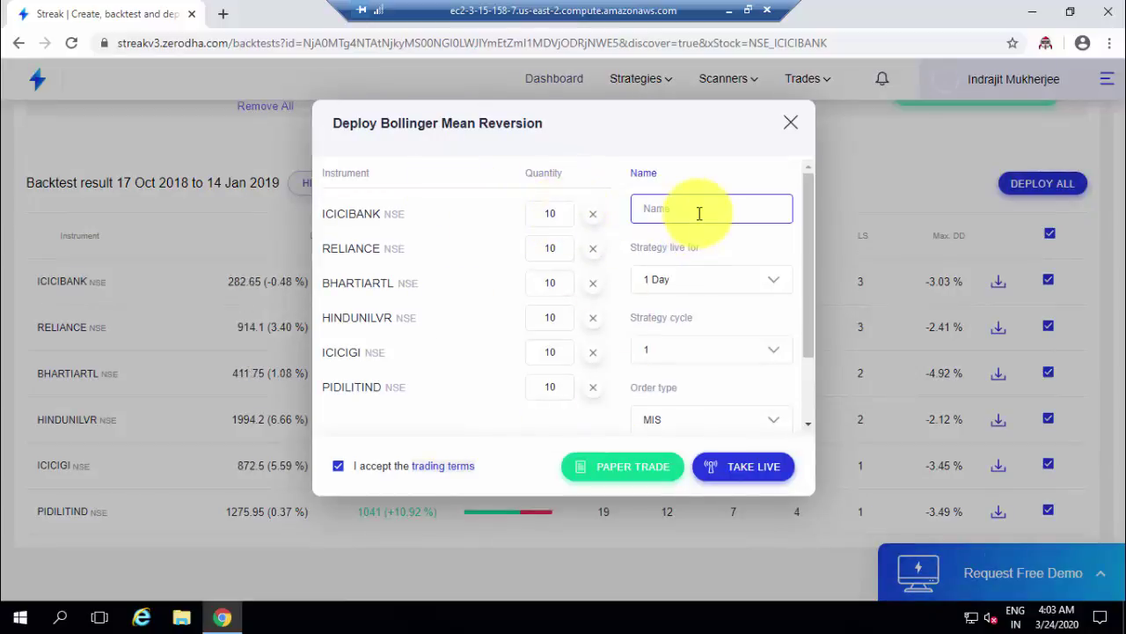
pyautogui.write('BB')
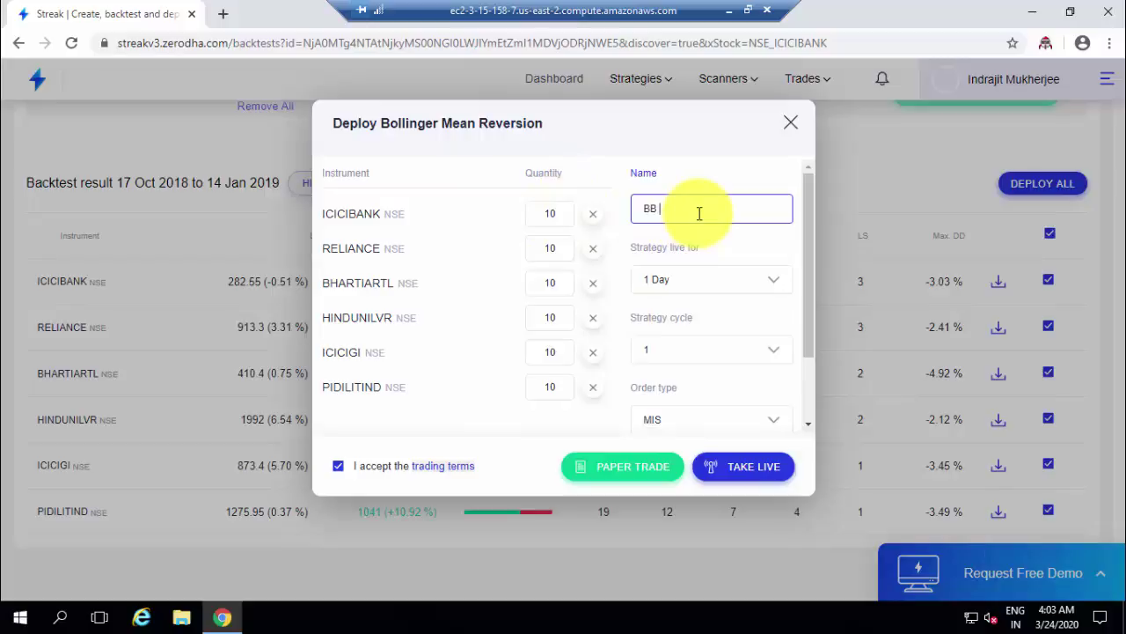
pyautogui.write(' Mean Reversion')
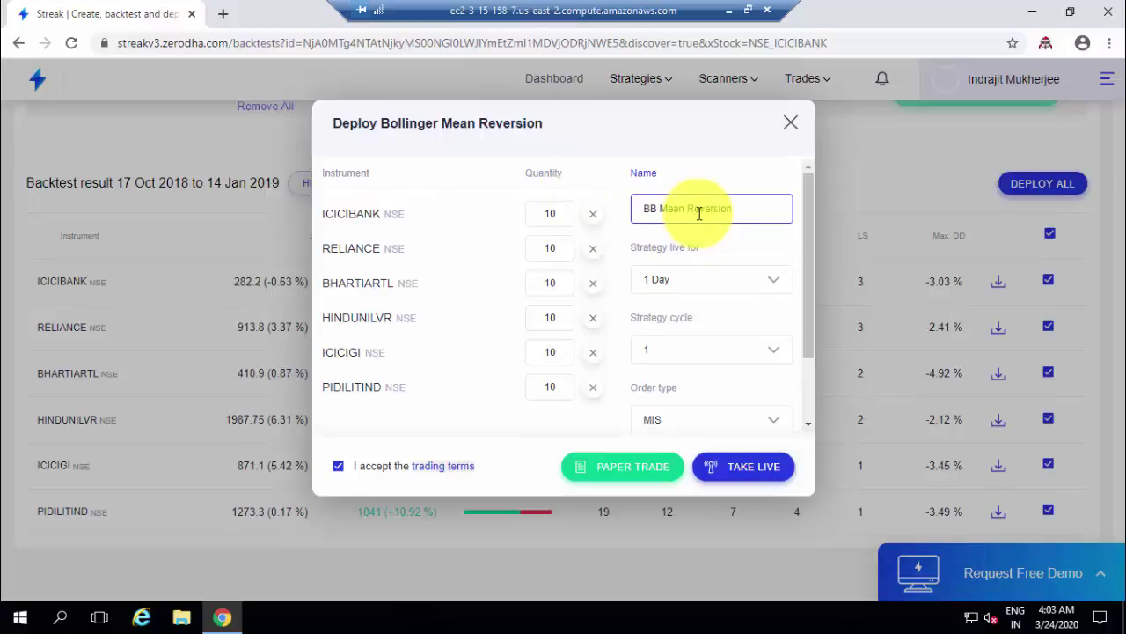
pyautogui.click(679, 350)
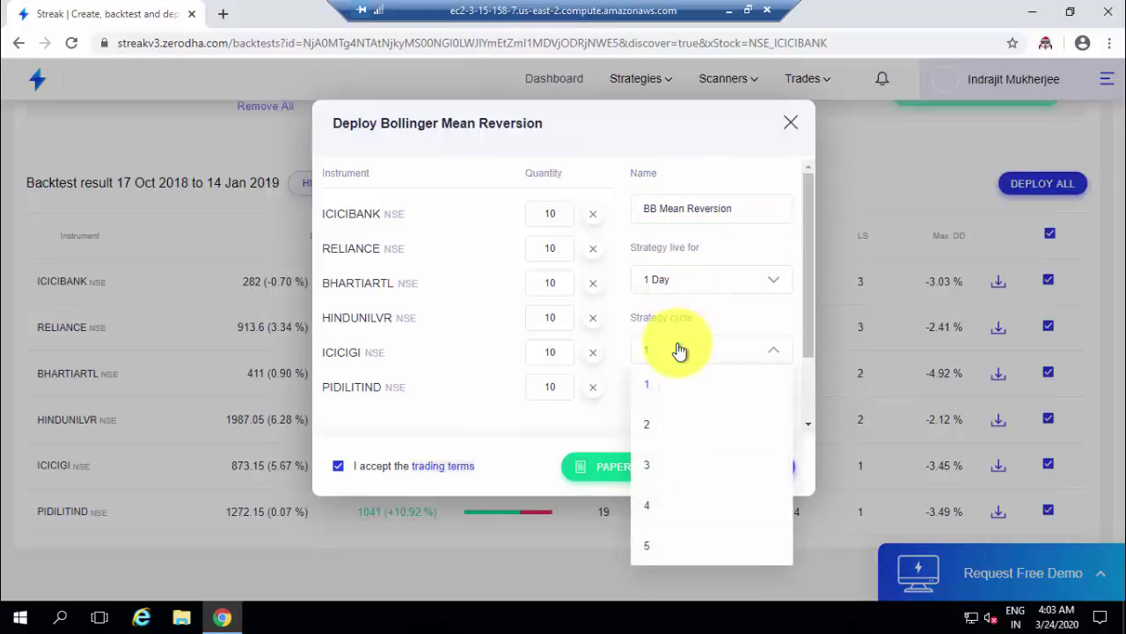
pyautogui.click(662, 468)
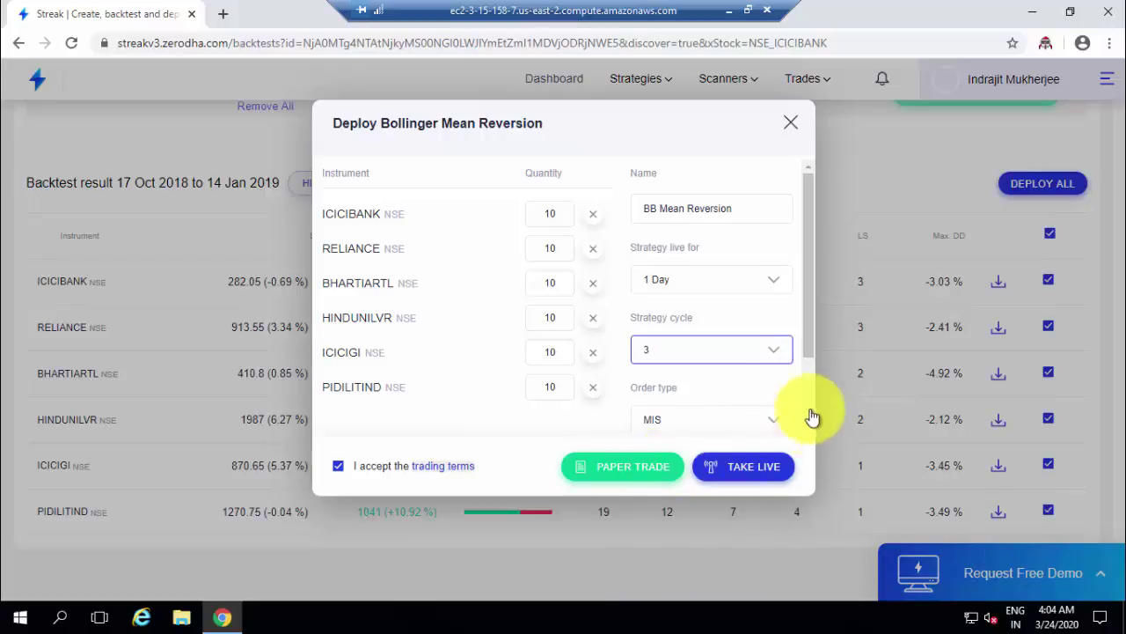
pyautogui.click(808, 309)
pyautogui.moveTo(808, 343); pyautogui.dragTo(805, 402)
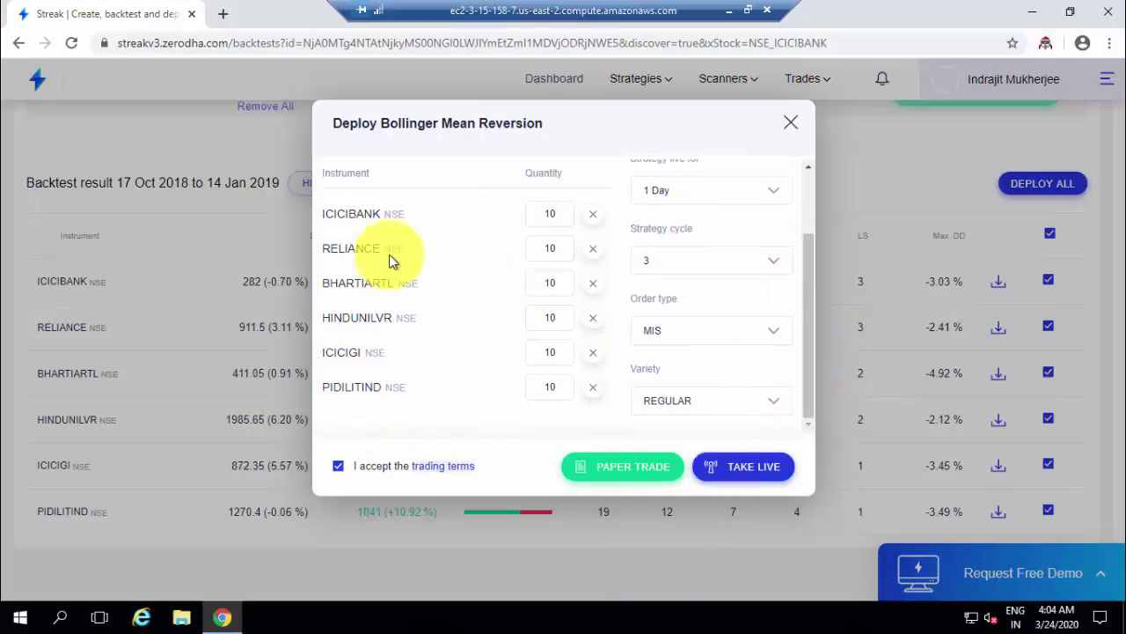
# Confirm quantity 10 for ICICIBANK, RELIANCE, BHARTIARTL and HINDUNILVR, then deploy as a paper trade
pyautogui.click(552, 216)
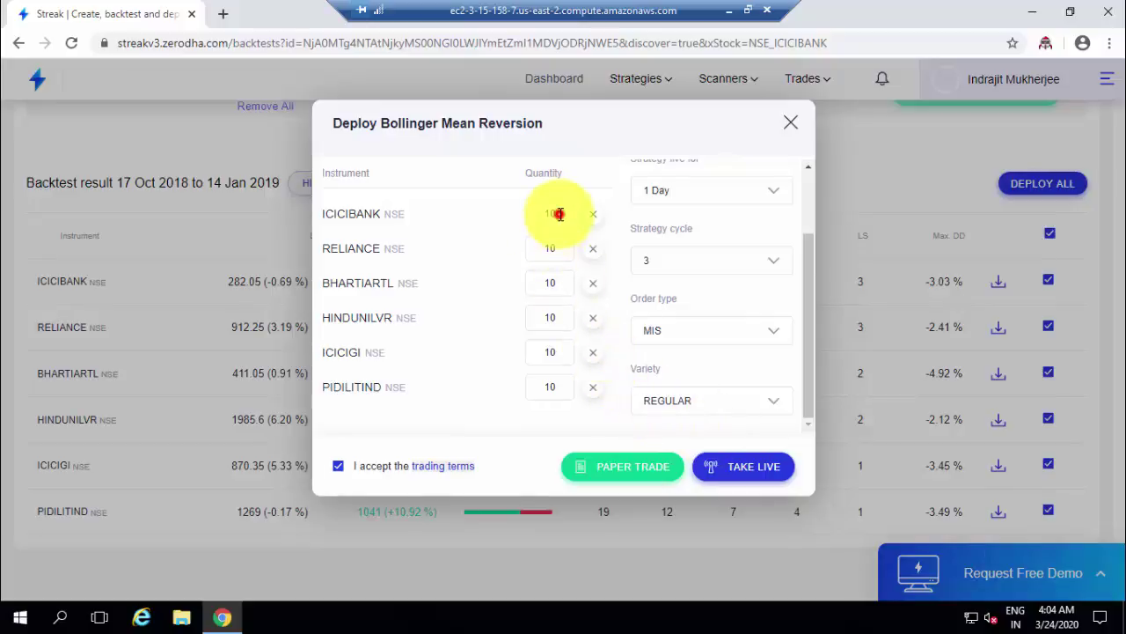
pyautogui.click(554, 249)
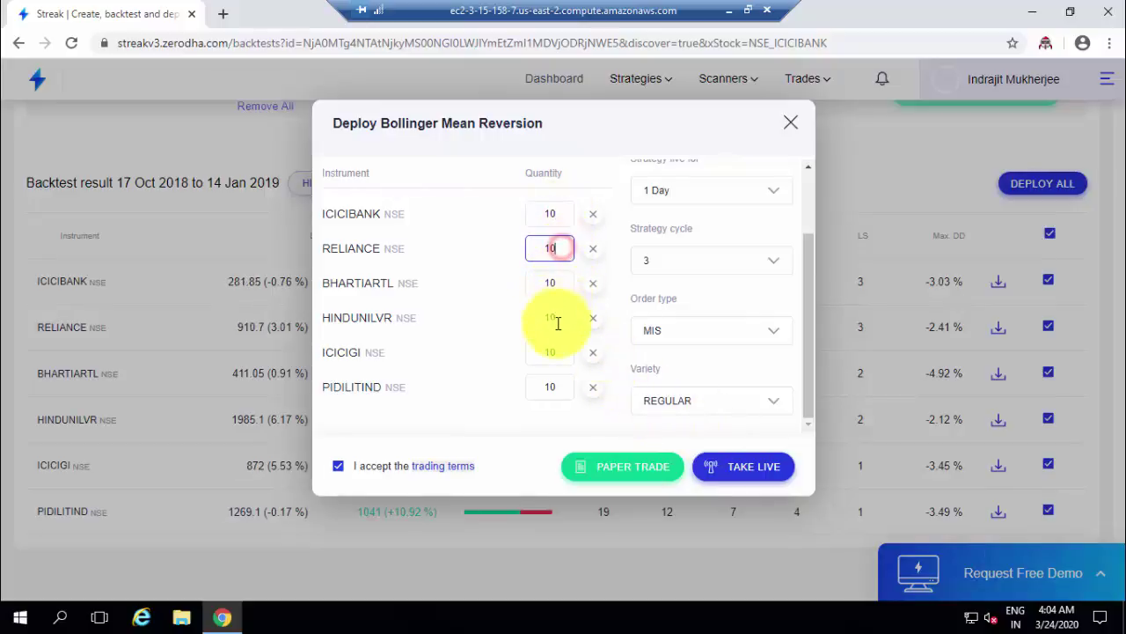
pyautogui.click(566, 283)
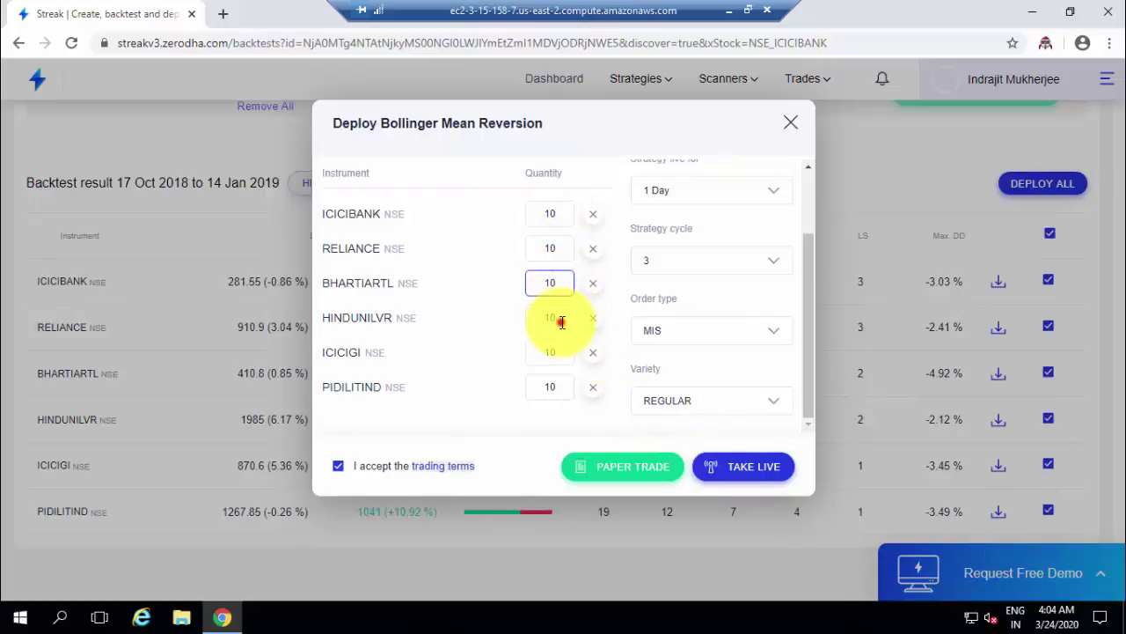
pyautogui.click(559, 320)
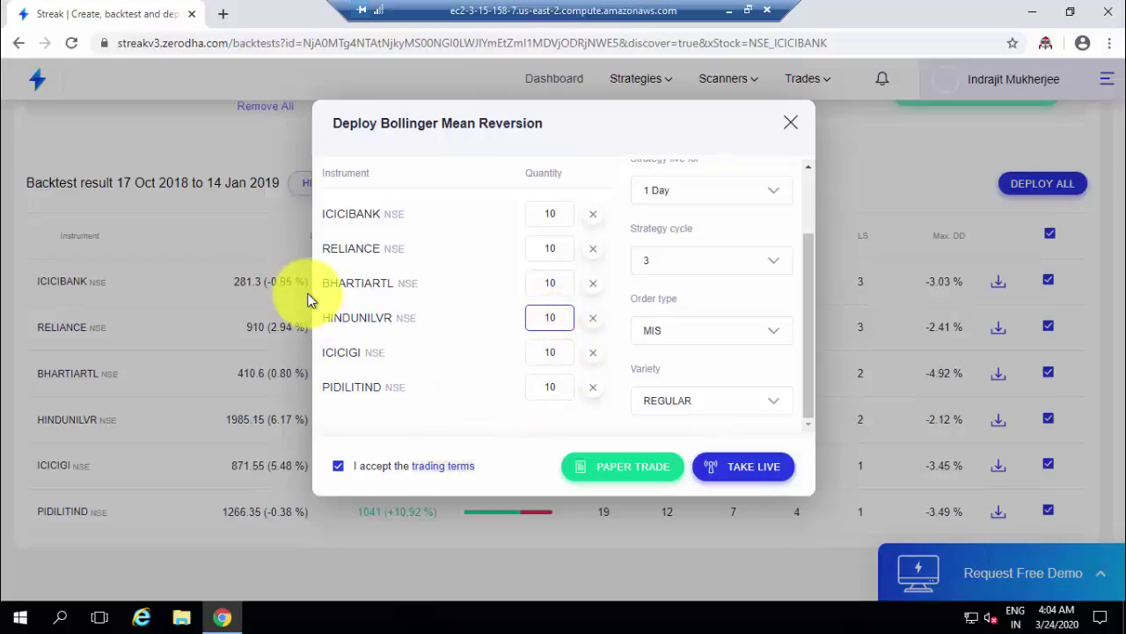
pyautogui.click(617, 470)
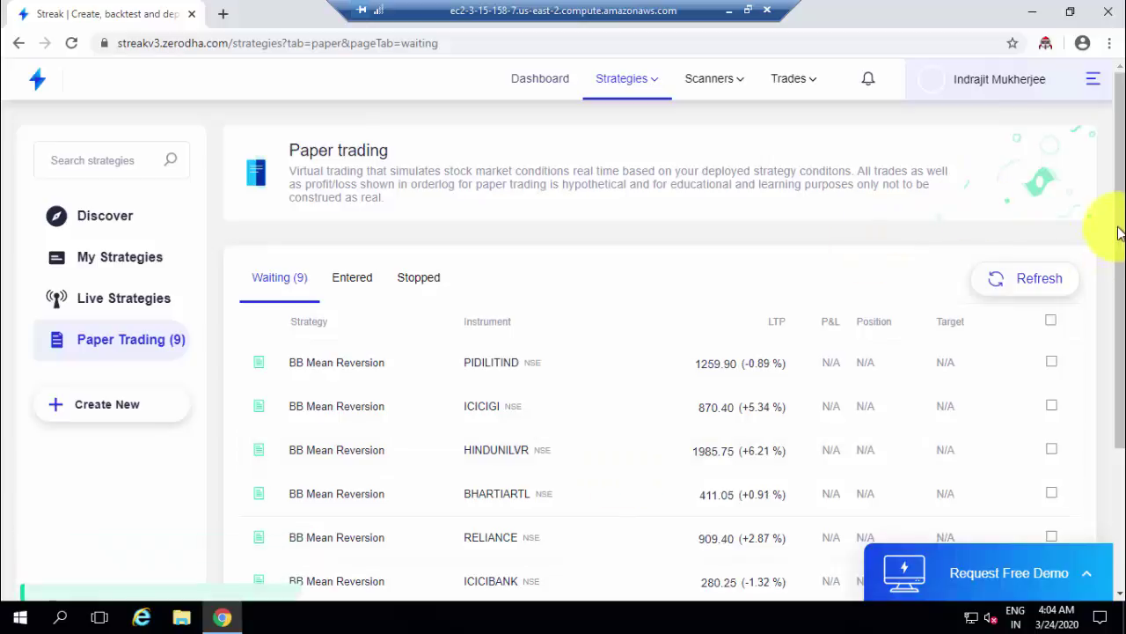
# Review the nine waiting paper trades and confirm the Entered and Stopped lists are empty
pyautogui.moveTo(1118, 276); pyautogui.dragTo(1116, 440)
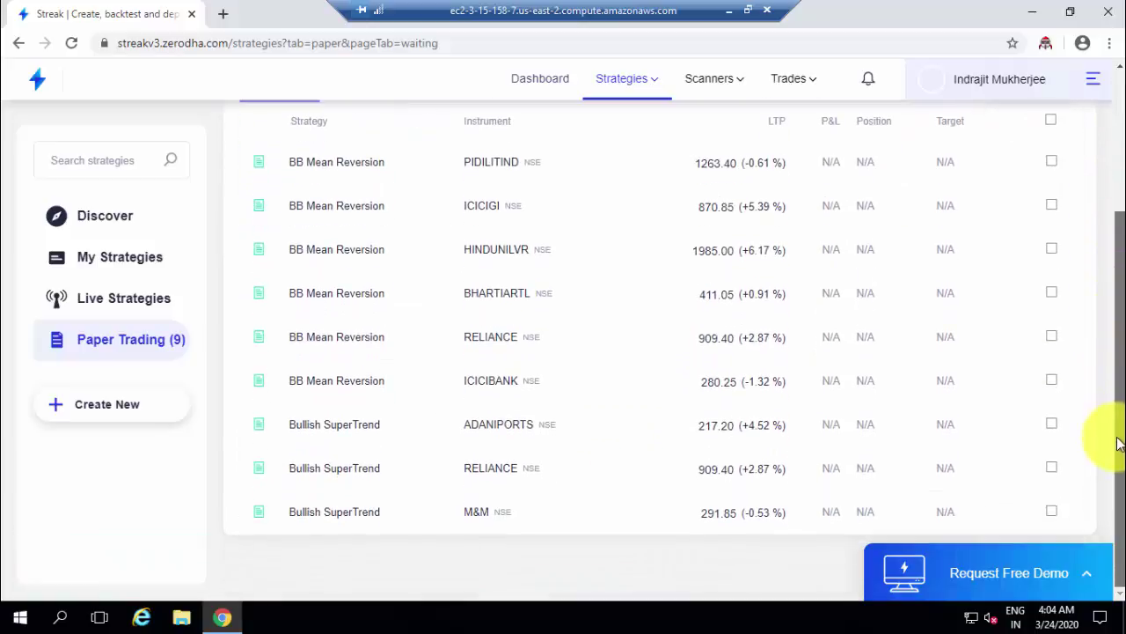
pyautogui.scroll(3, 1114, 292)
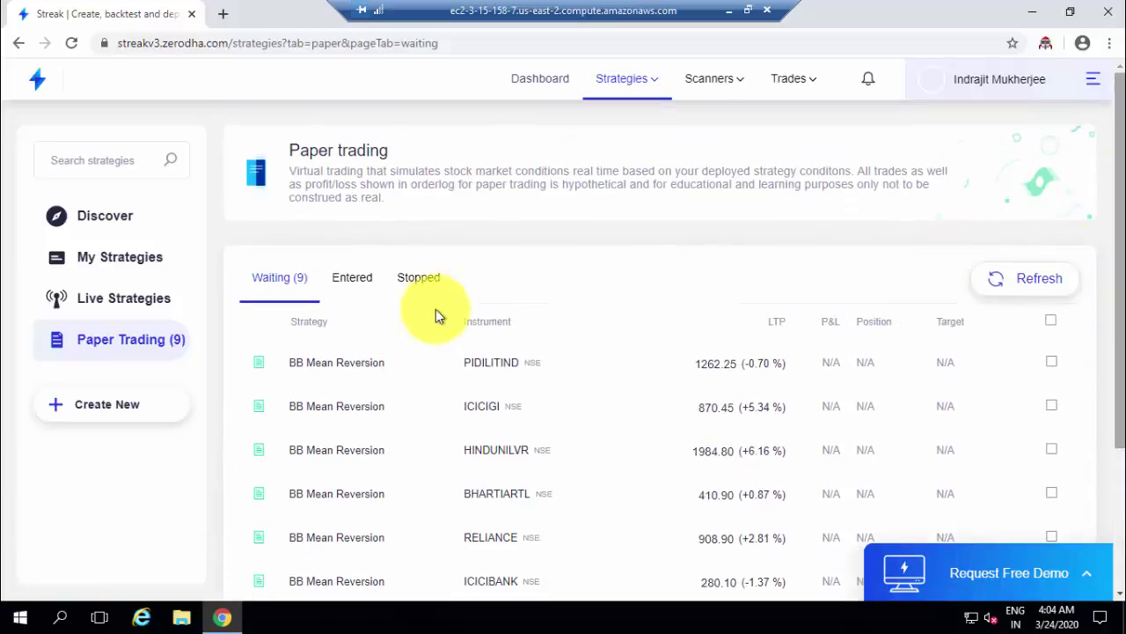
pyautogui.click(360, 284)
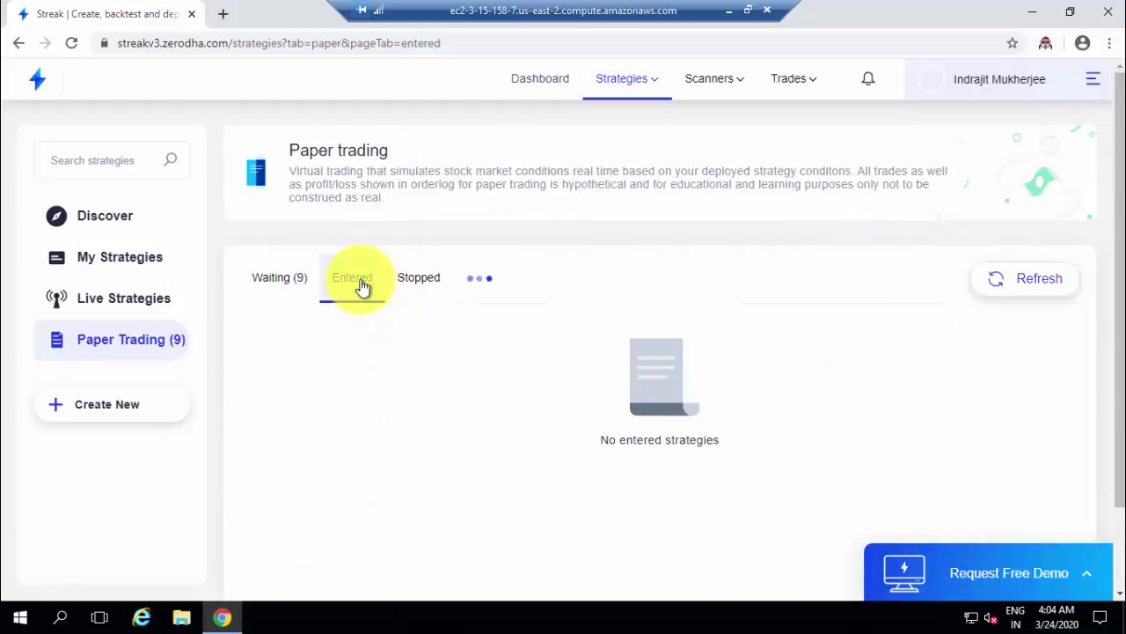
pyautogui.click(420, 282)
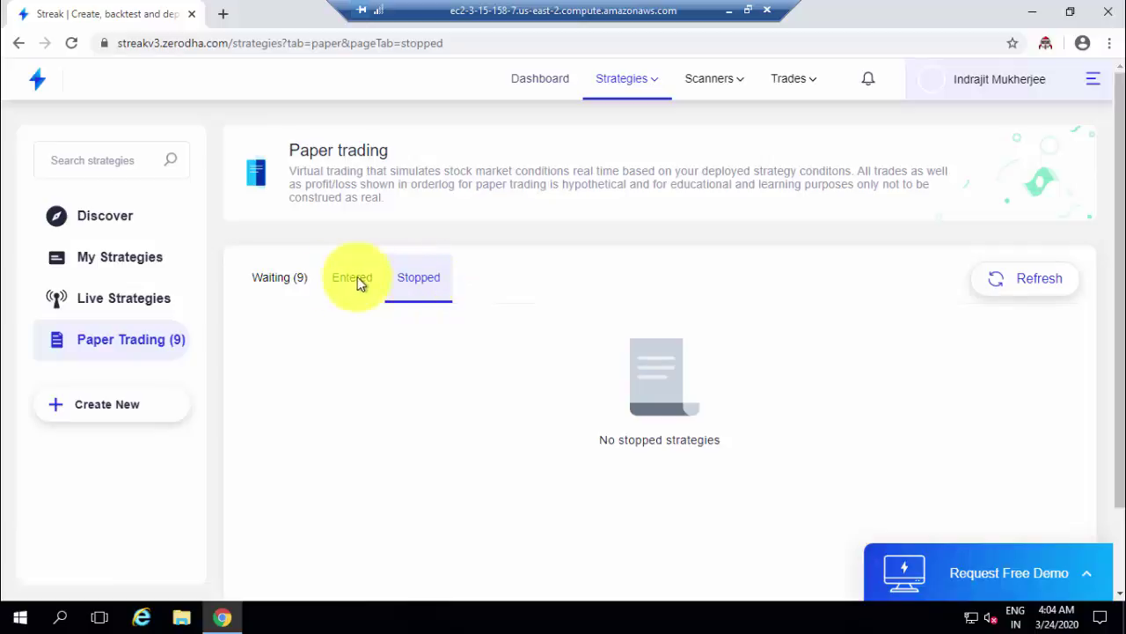
pyautogui.click(285, 280)
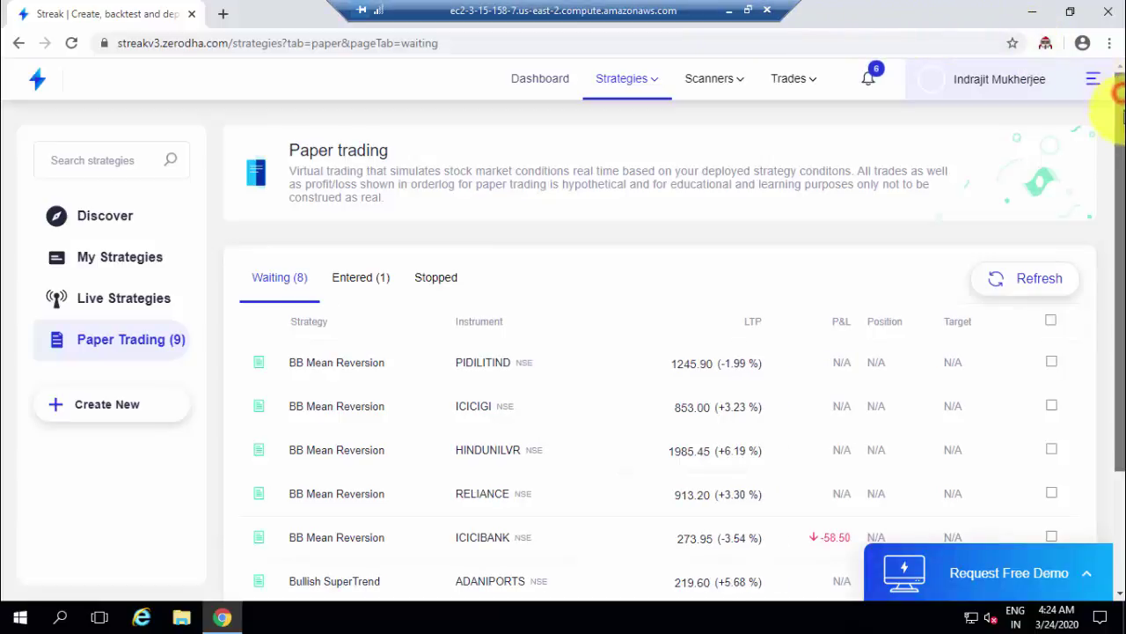
# Recheck the paper trades list and view the one entered paper trade
pyautogui.moveTo(1116, 189); pyautogui.dragTo(1110, 239)
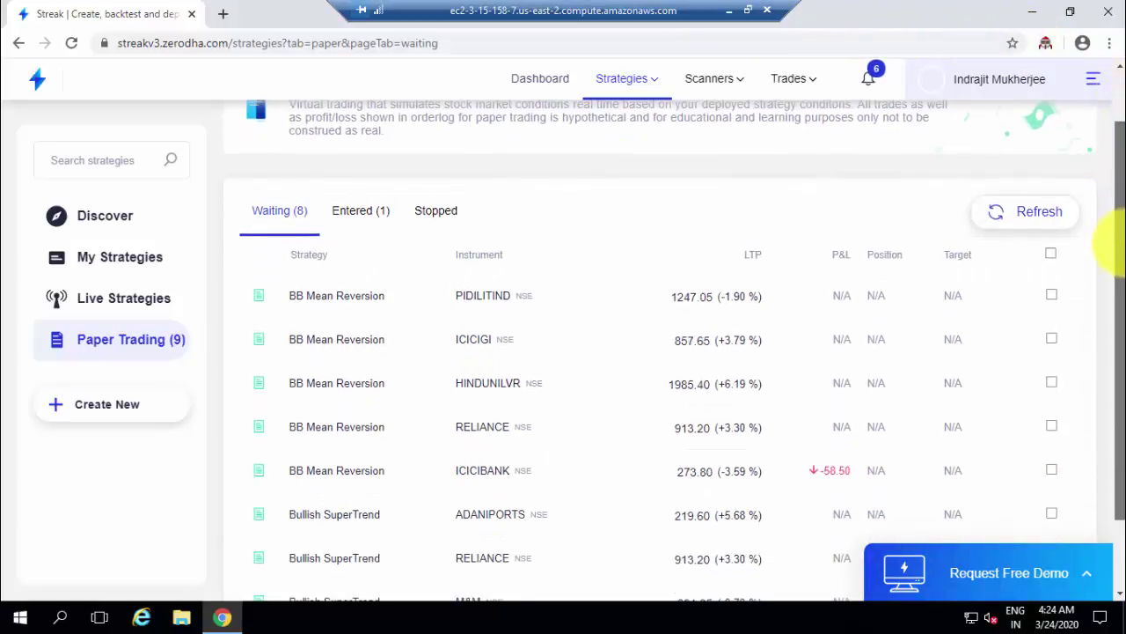
pyautogui.scroll(-2, 1116, 242)
pyautogui.scroll(1, 1107, 150)
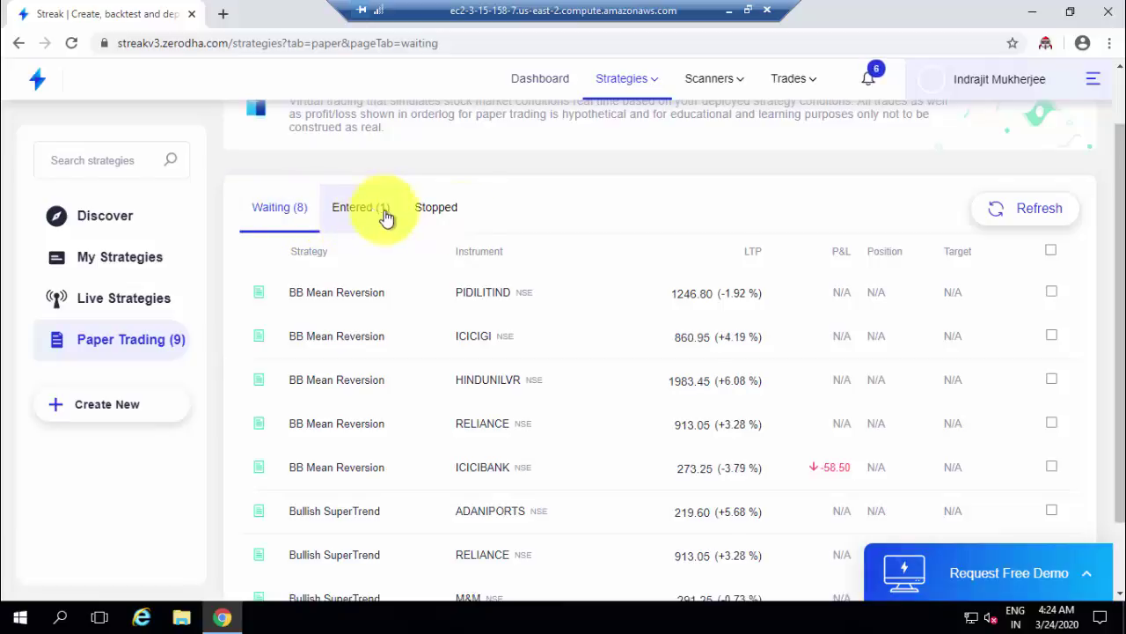
pyautogui.moveTo(1118, 231); pyautogui.dragTo(1120, 159)
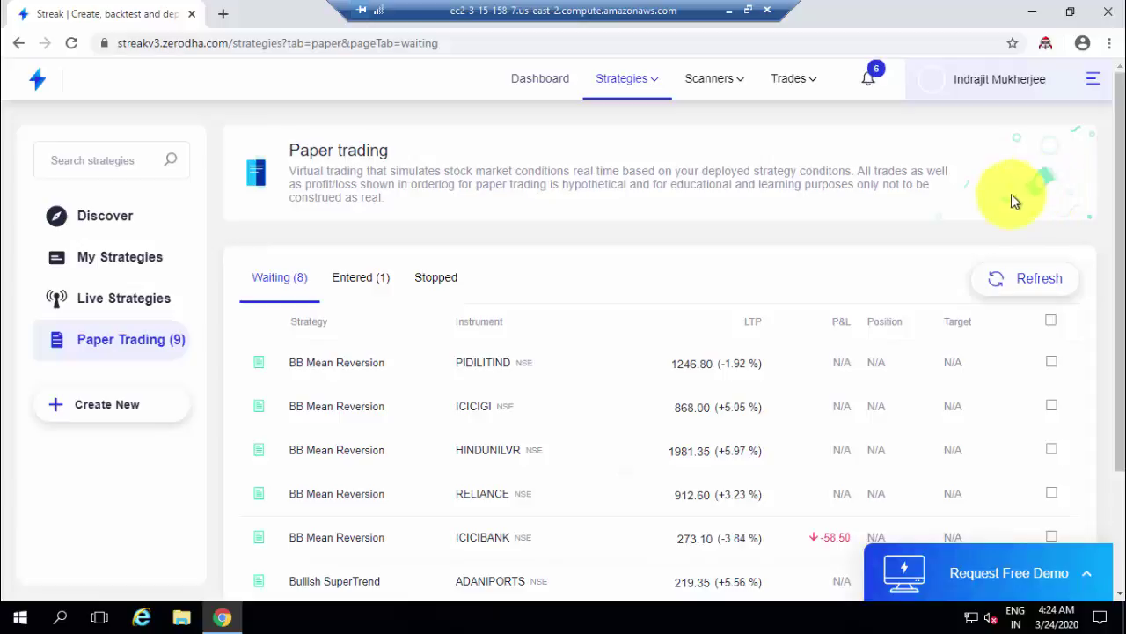
pyautogui.click(366, 280)
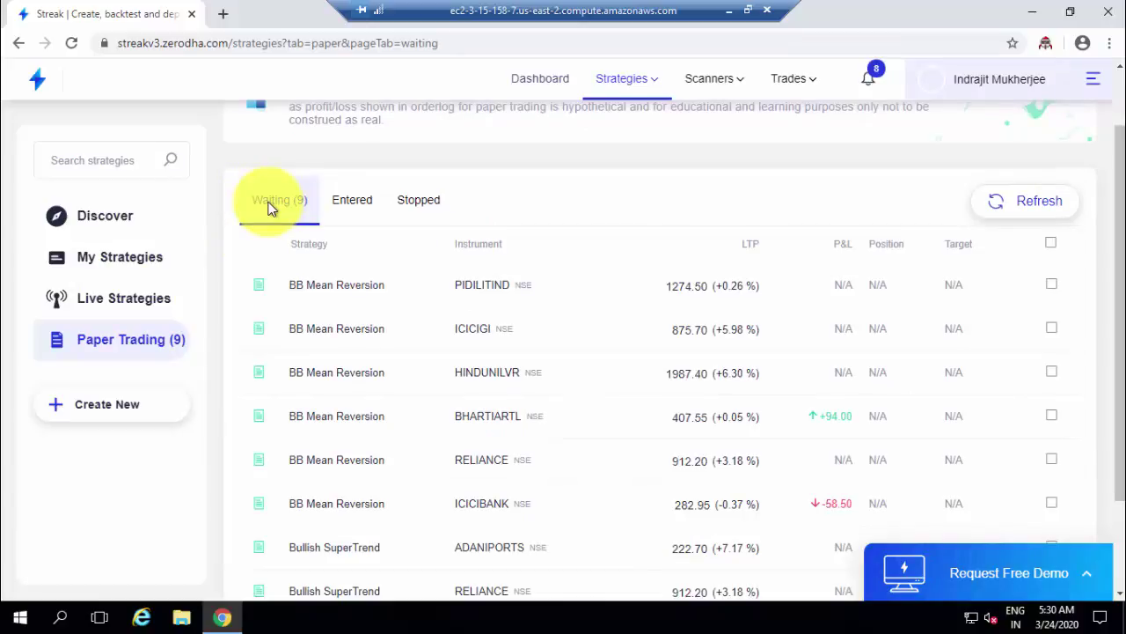
# Review the Entered and Stopped tabs, return to Waiting, and open the notifications page
pyautogui.click(344, 207)
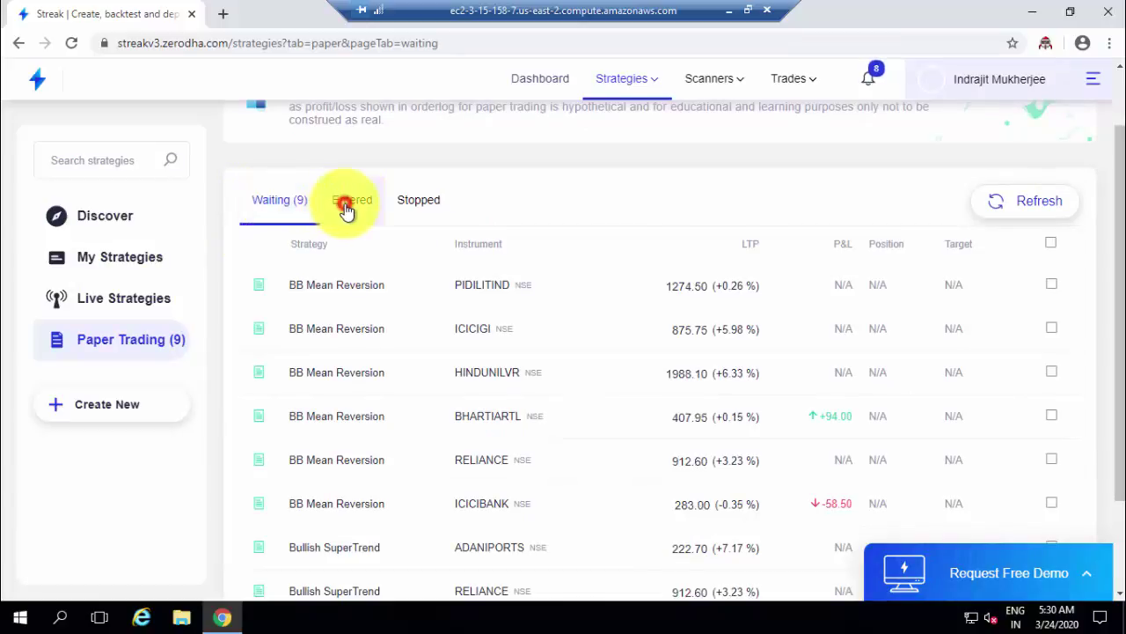
pyautogui.click(423, 205)
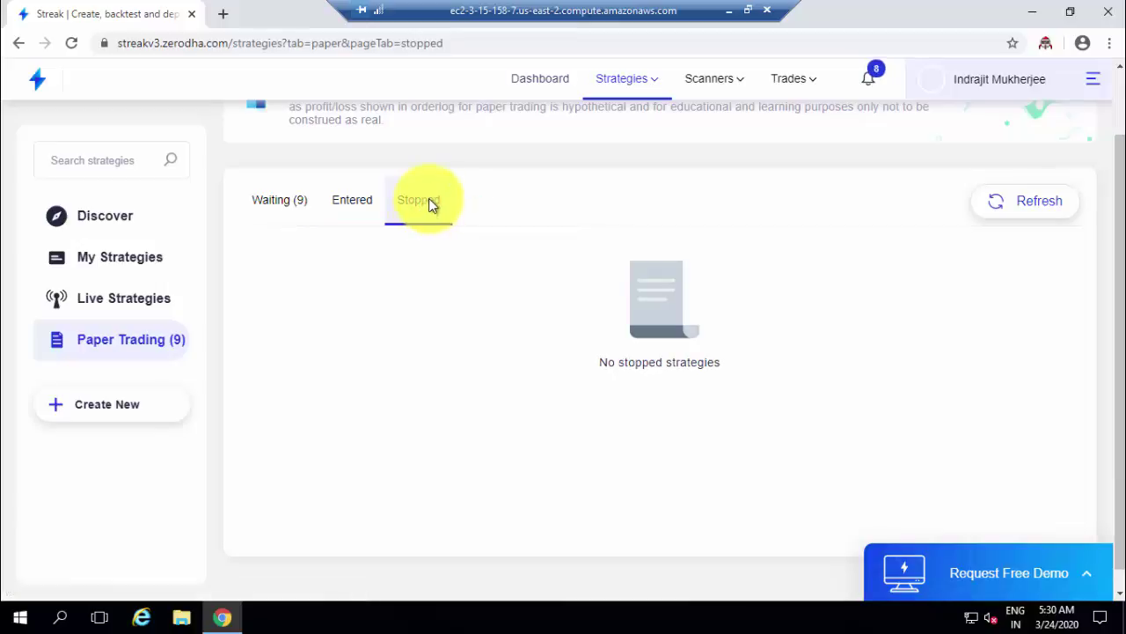
pyautogui.click(295, 208)
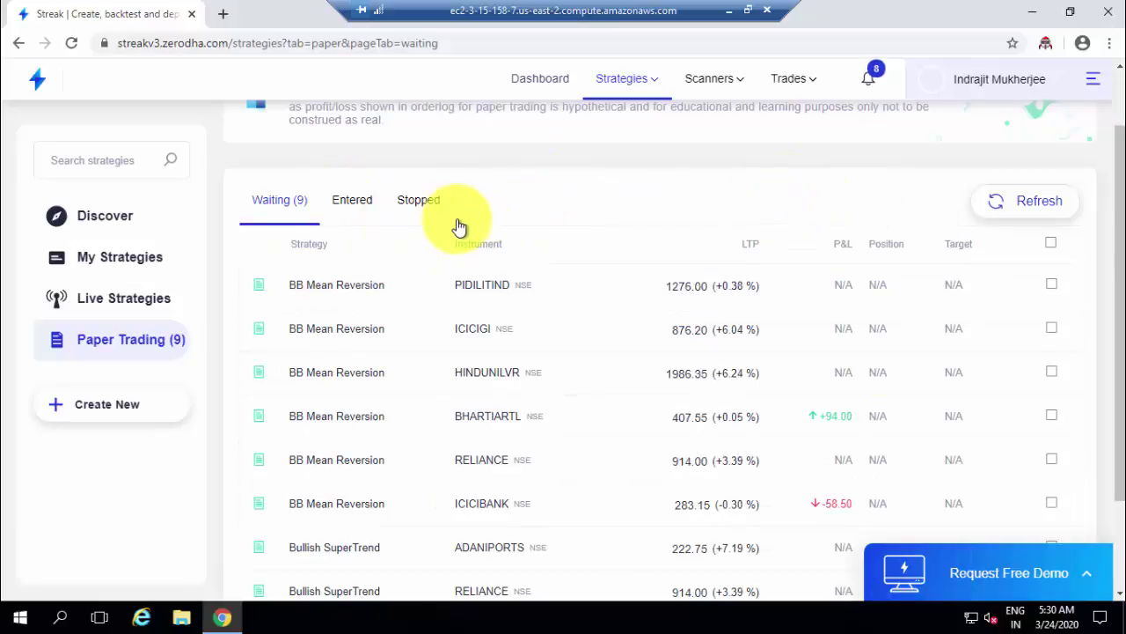
pyautogui.scroll(1, 370, 256)
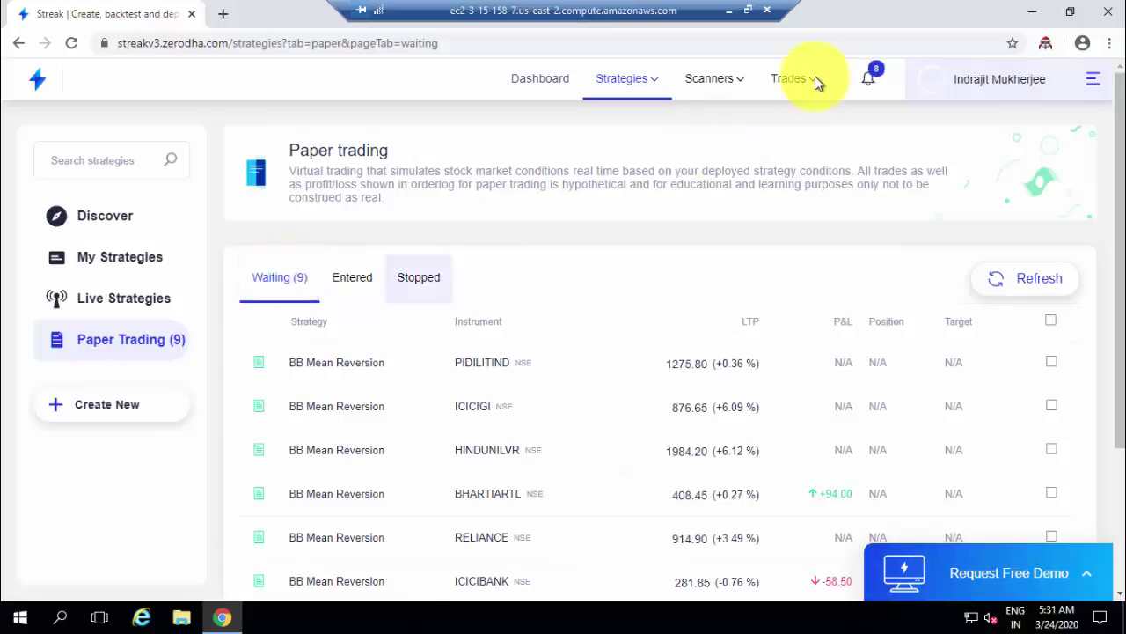
pyautogui.click(870, 79)
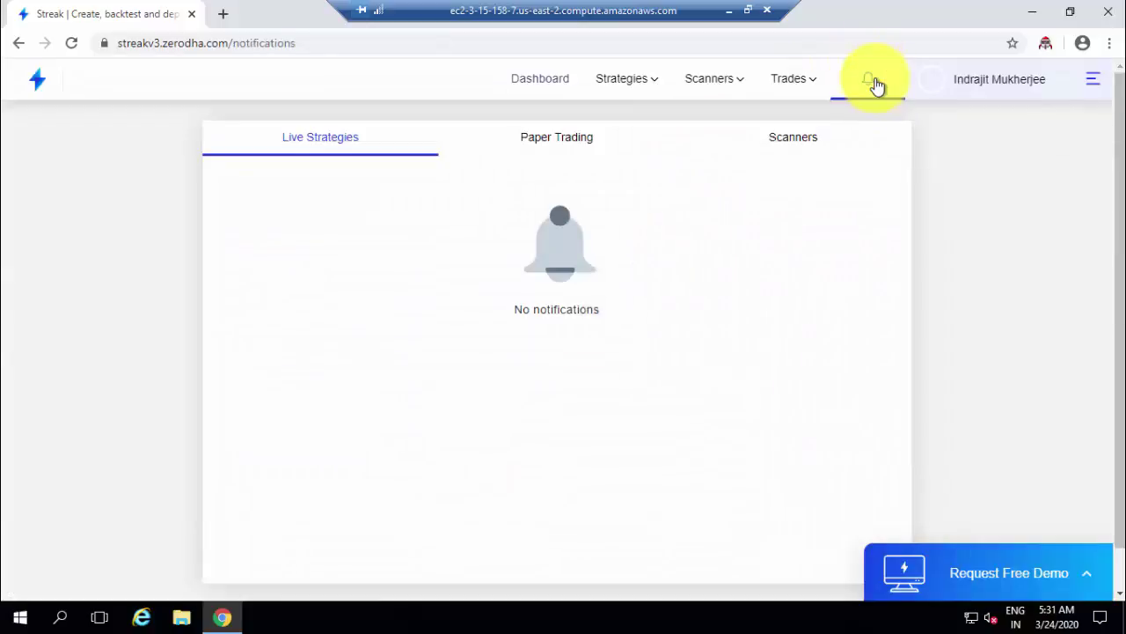
# Show the Paper Trading notifications and view the BHARTIARTL trade's order history
pyautogui.click(541, 146)
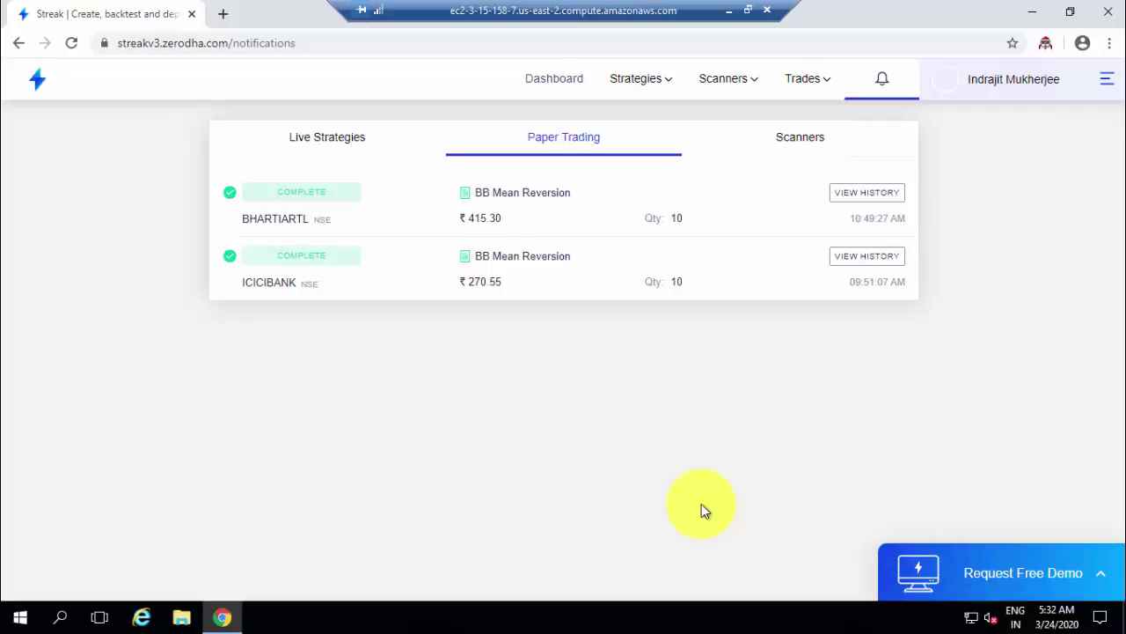
pyautogui.click(867, 197)
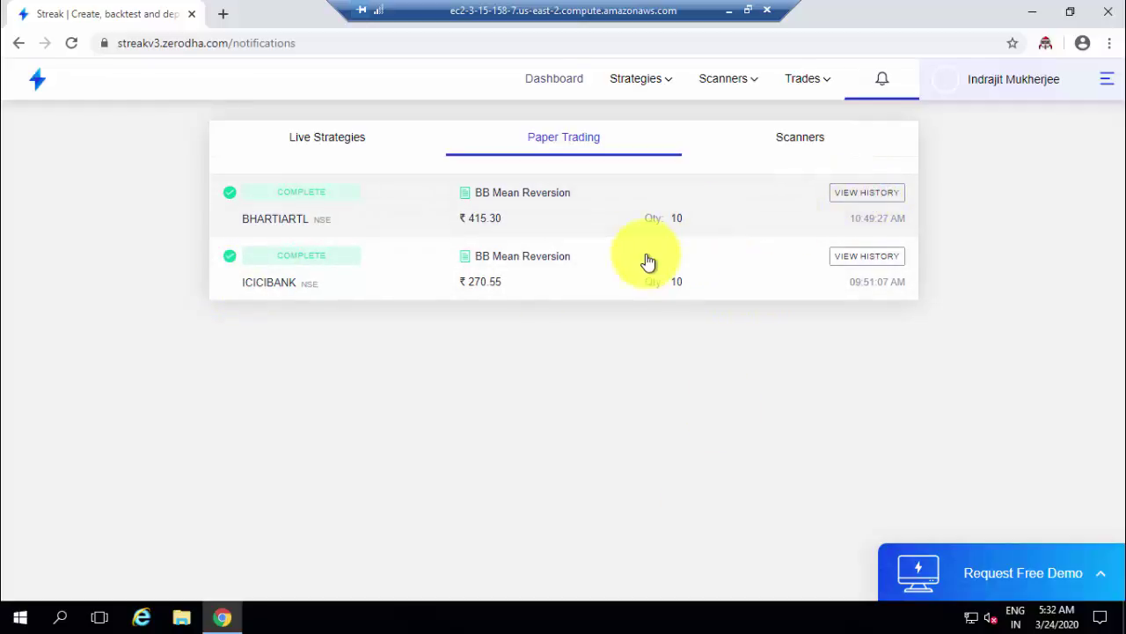